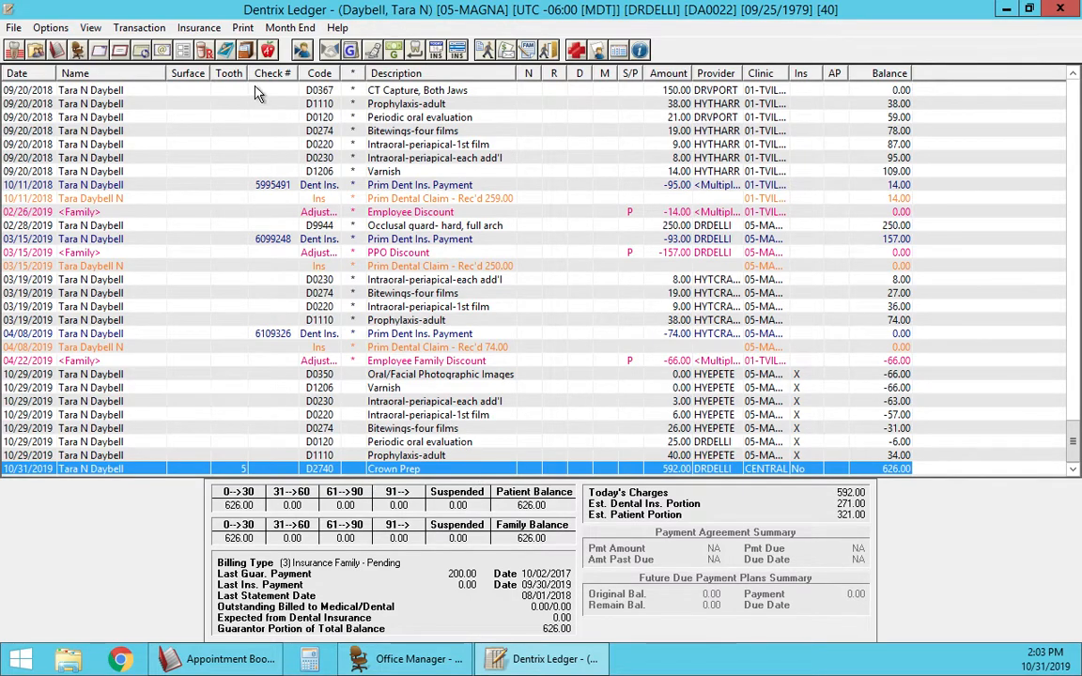
- Create a primary dental insurance claim for today's procedures and open the new claim
left_click(200, 30)
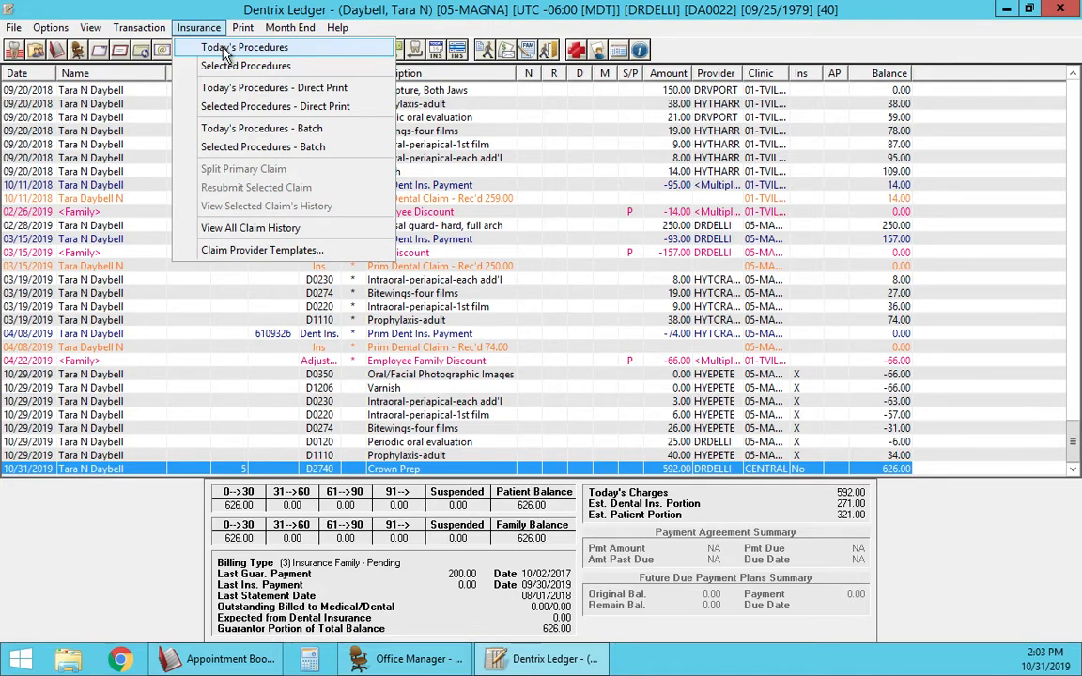
left_click(374, 8)
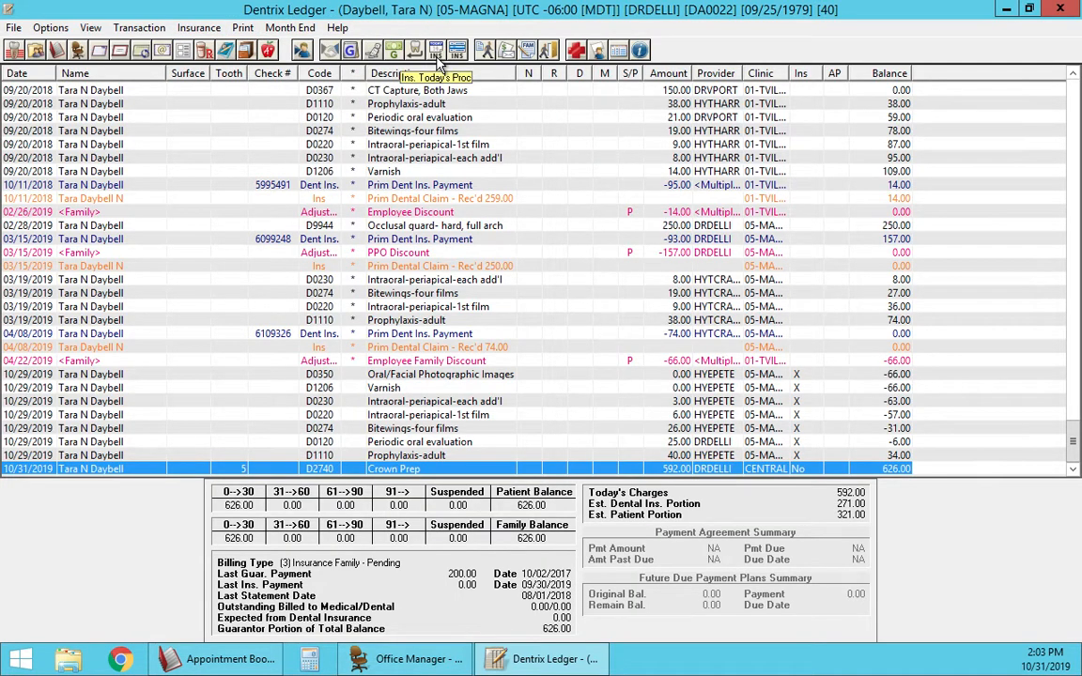
left_click(436, 57)
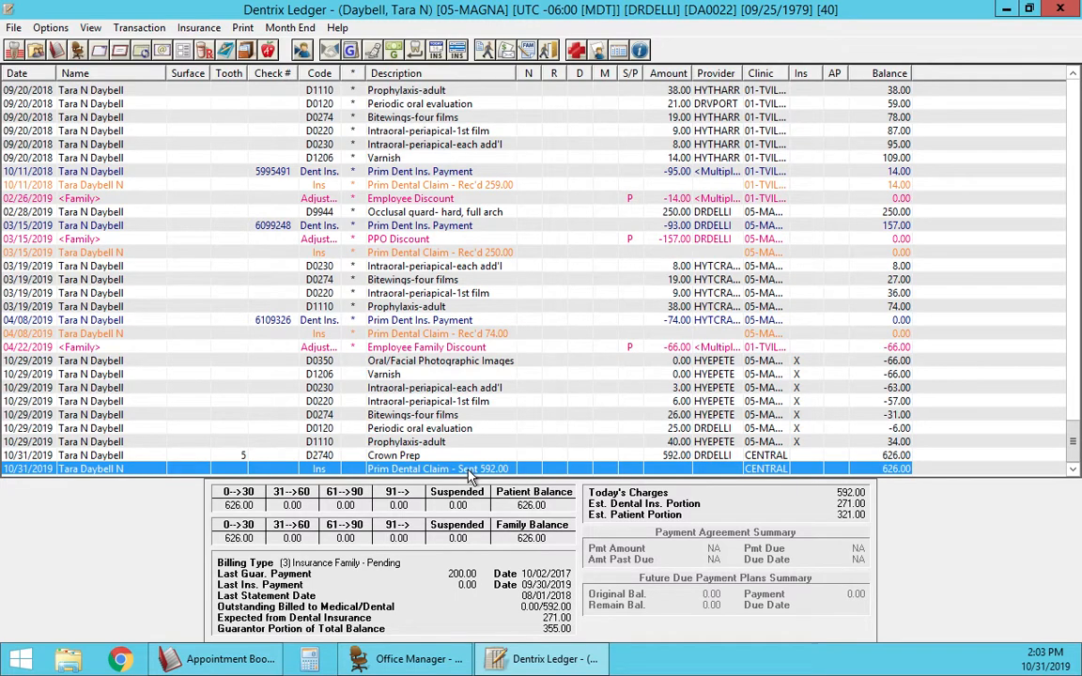
double_click(470, 469)
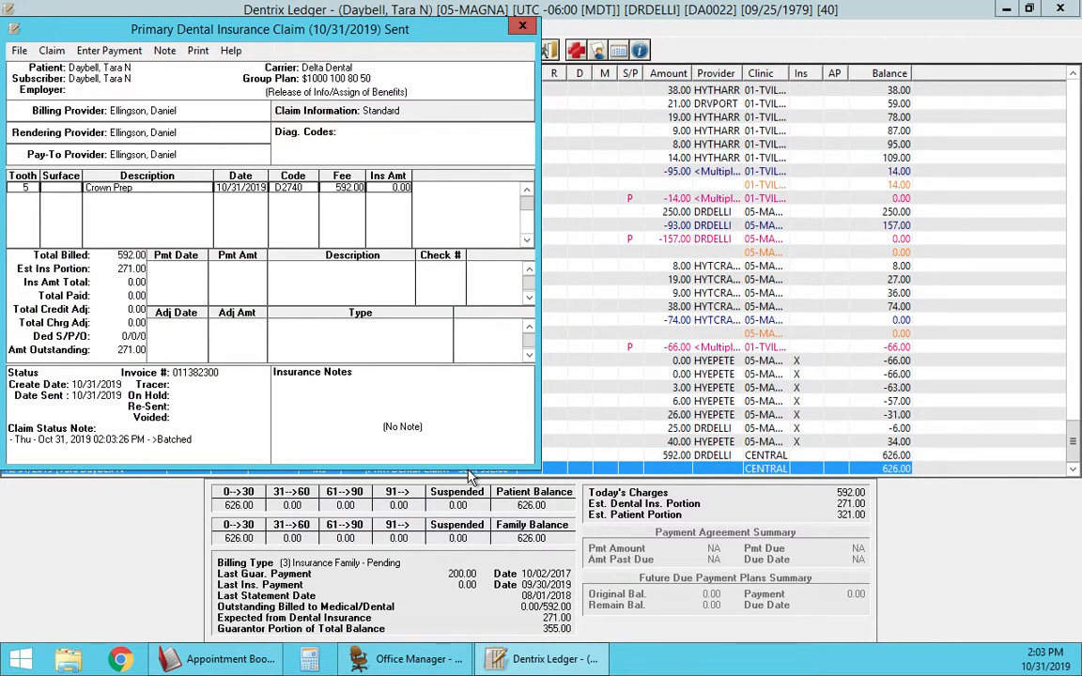
- Open the claim information for editing and mark radiographs as enclosed
double_click(385, 120)
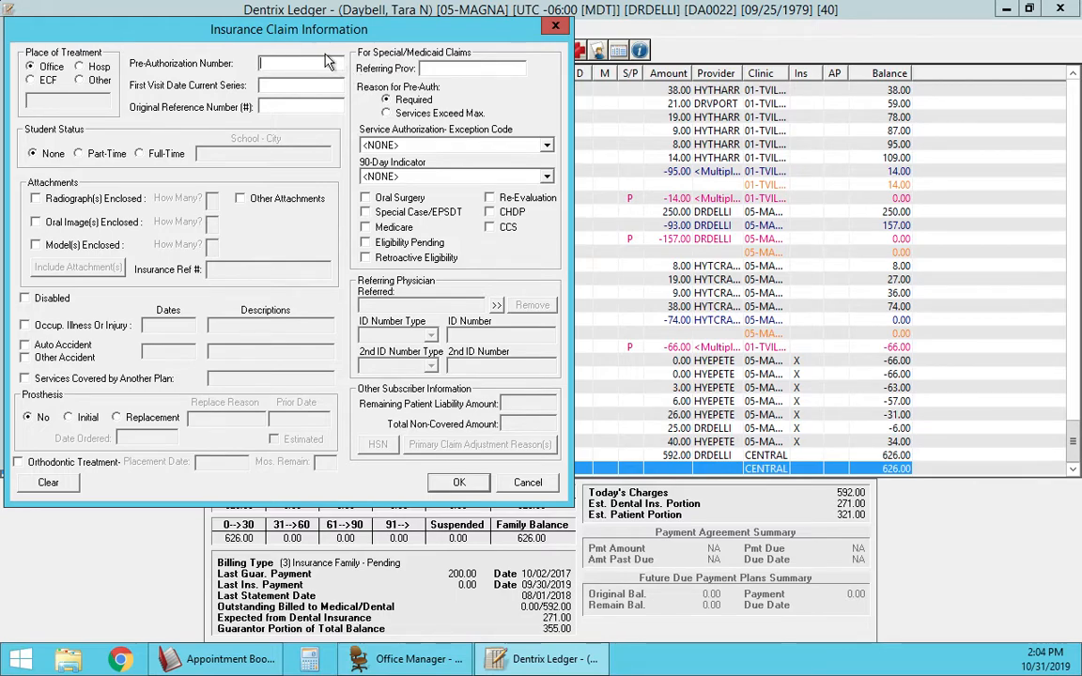
left_click(141, 205)
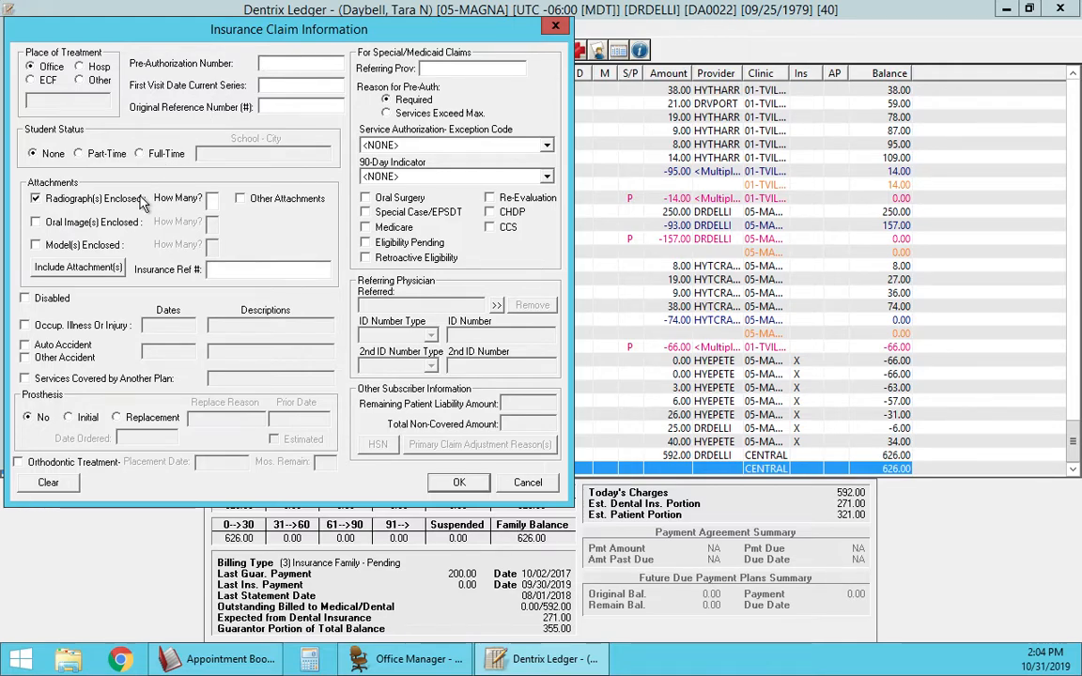
left_click(140, 203)
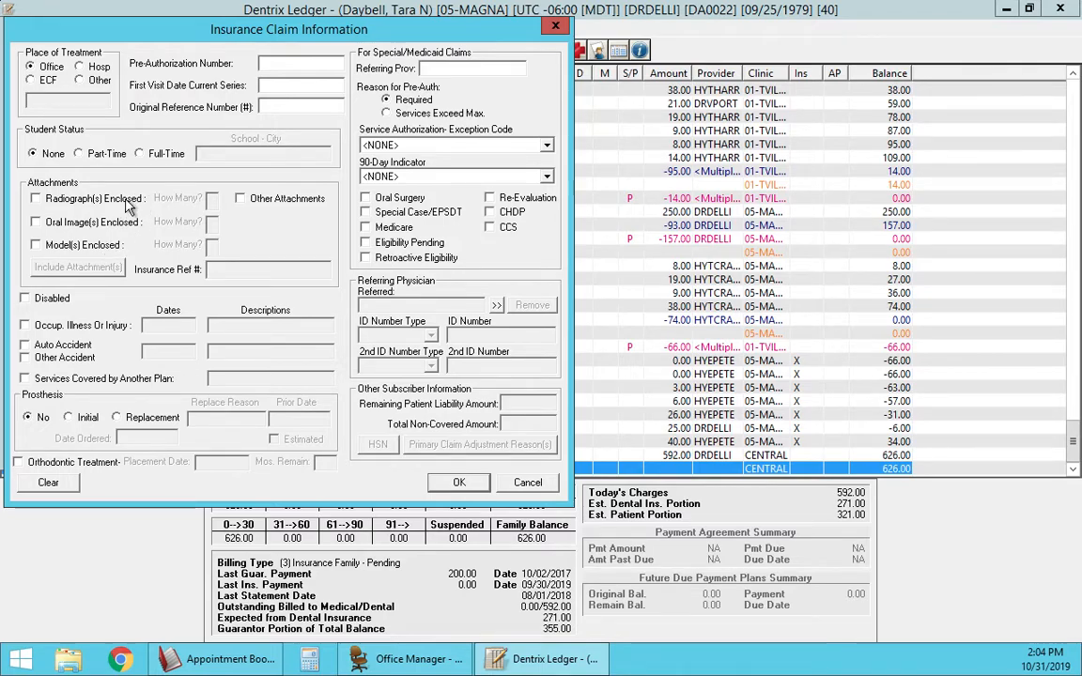
left_click(129, 207)
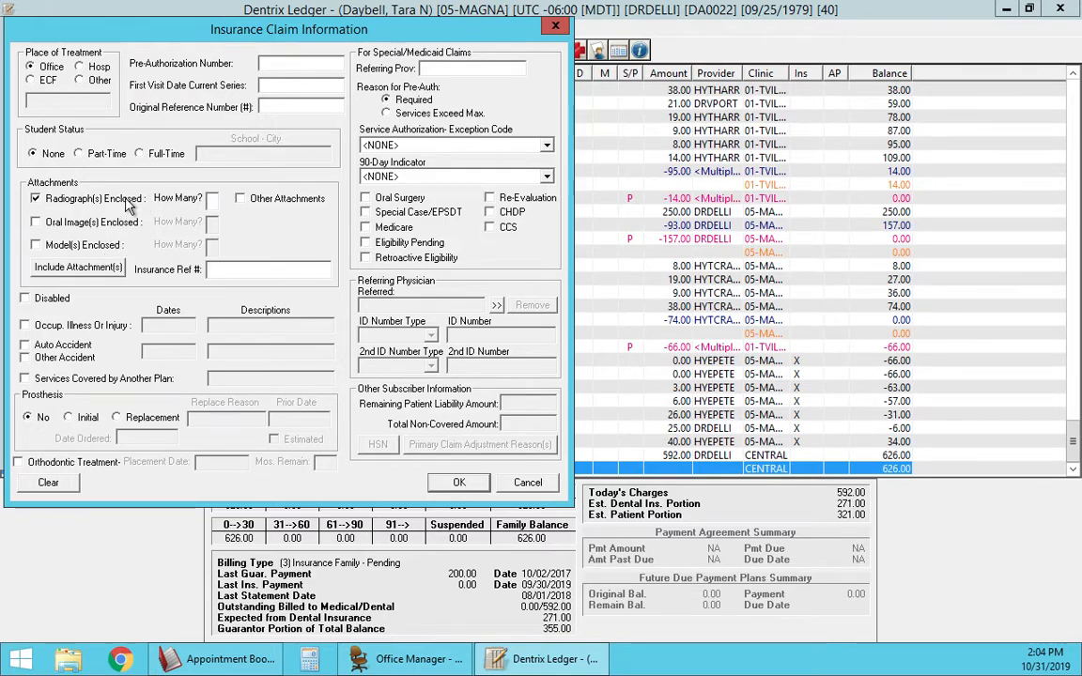
- Attach the 3/1/18 X-ray of teeth 3-5 and the 3/19/19 X-ray of teeth 3-28 to the claim
left_click(80, 268)
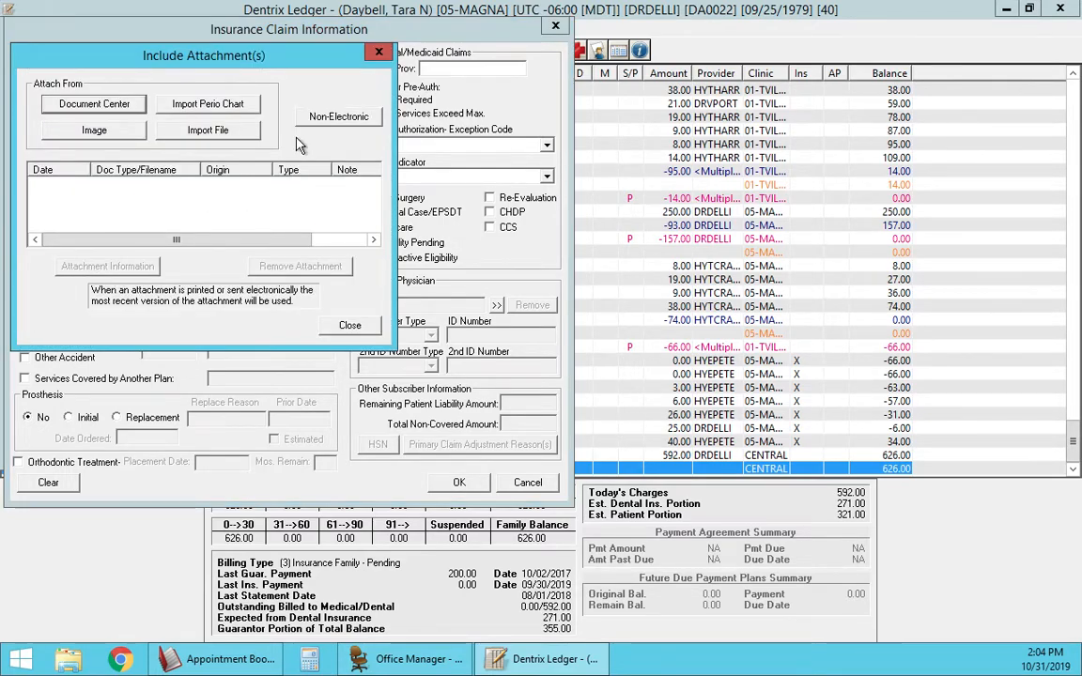
left_click(111, 137)
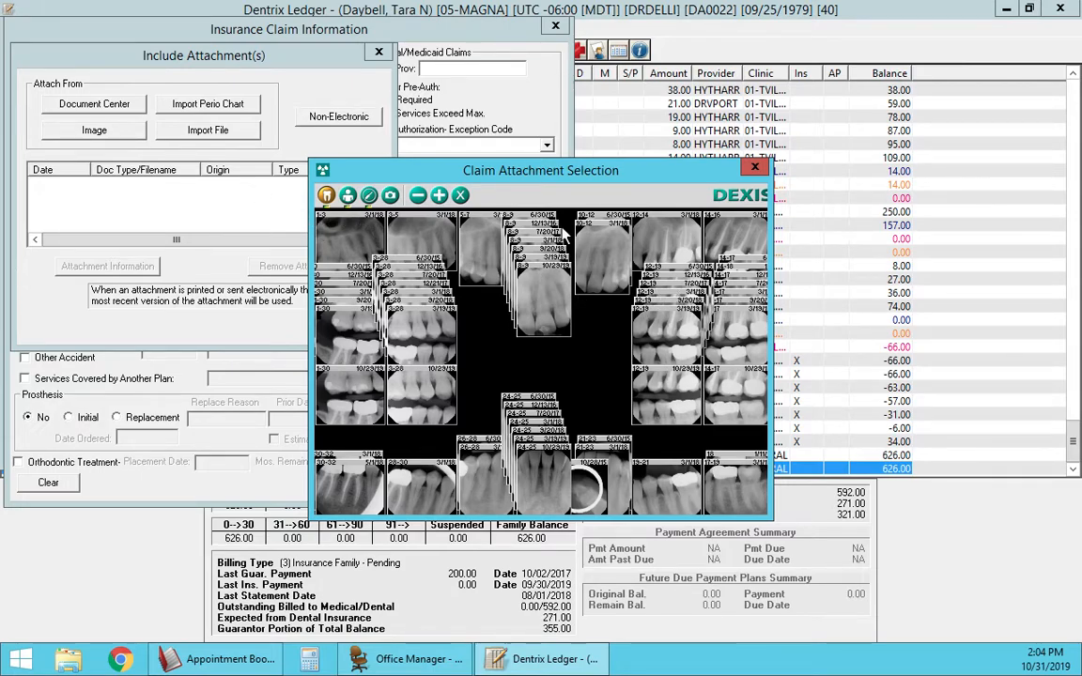
left_click(348, 195)
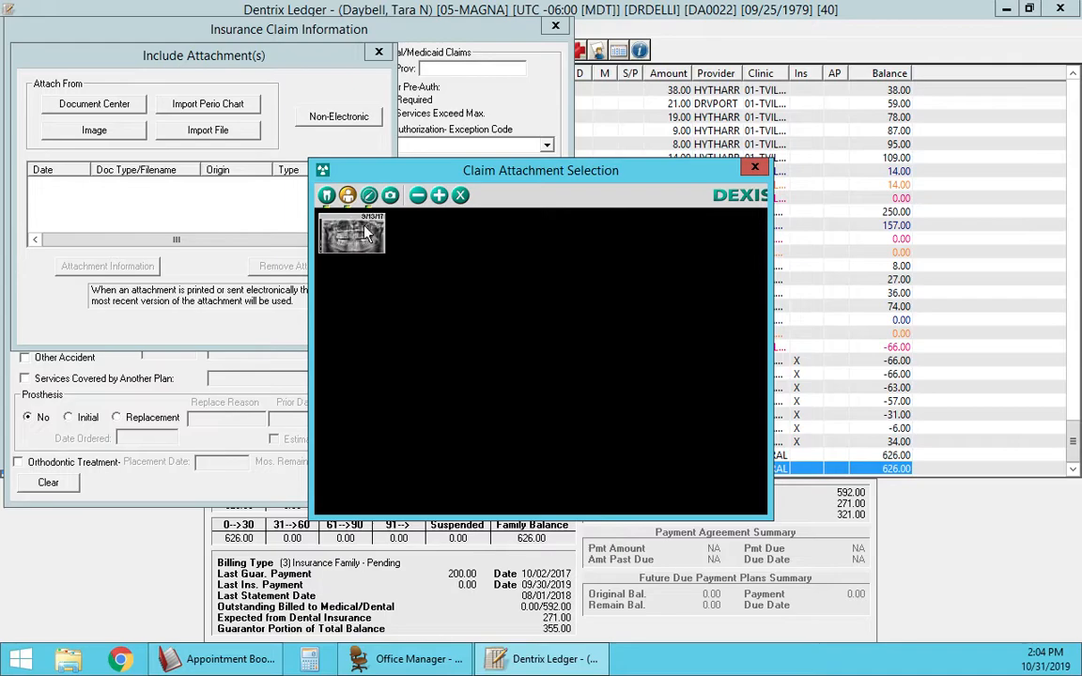
left_click(372, 199)
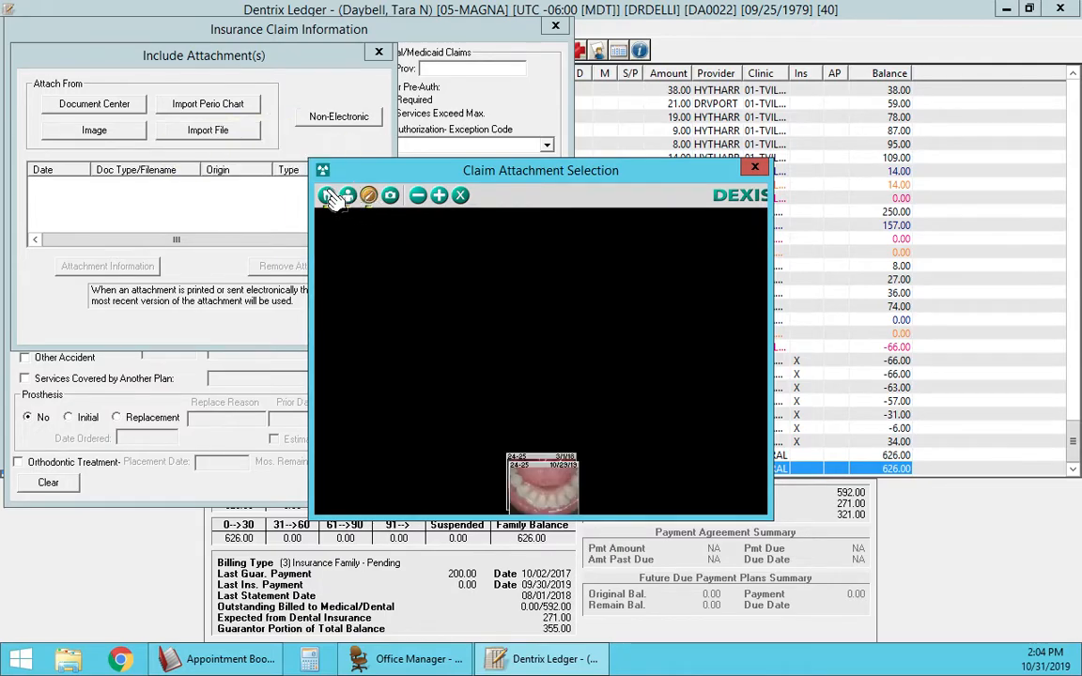
left_click(327, 195)
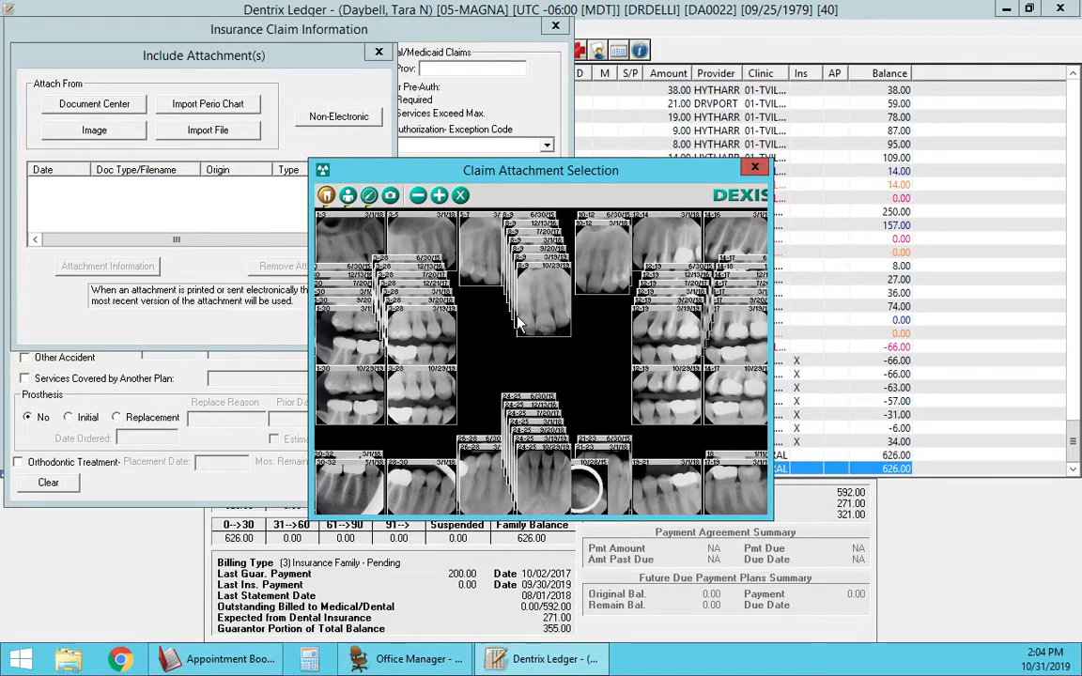
left_click(445, 334)
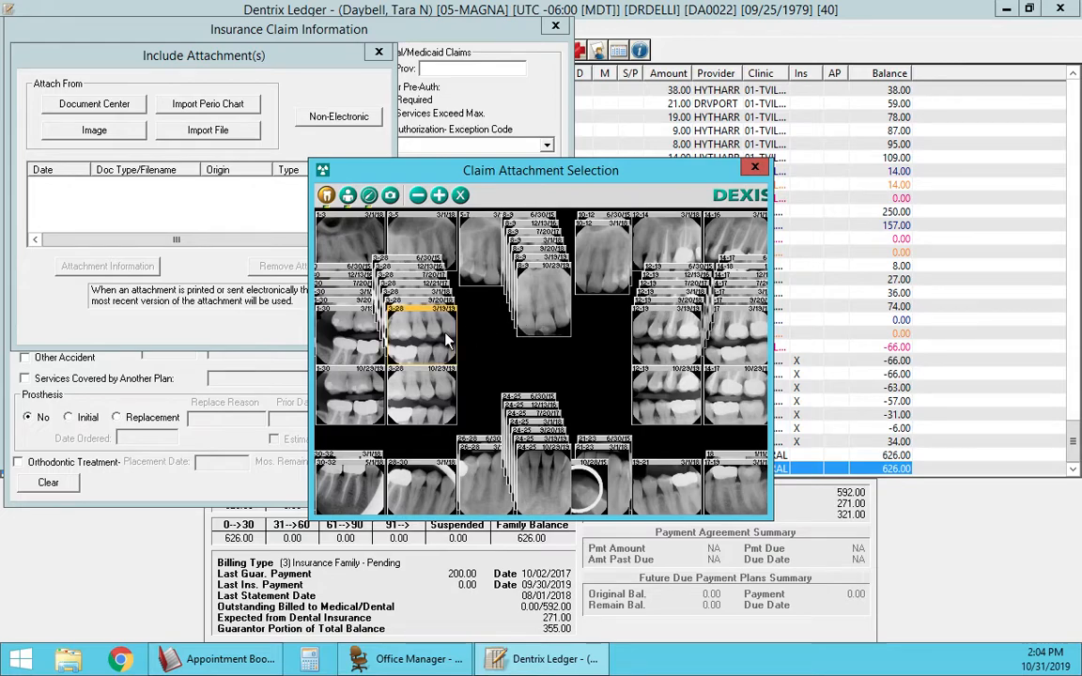
left_click(443, 235)
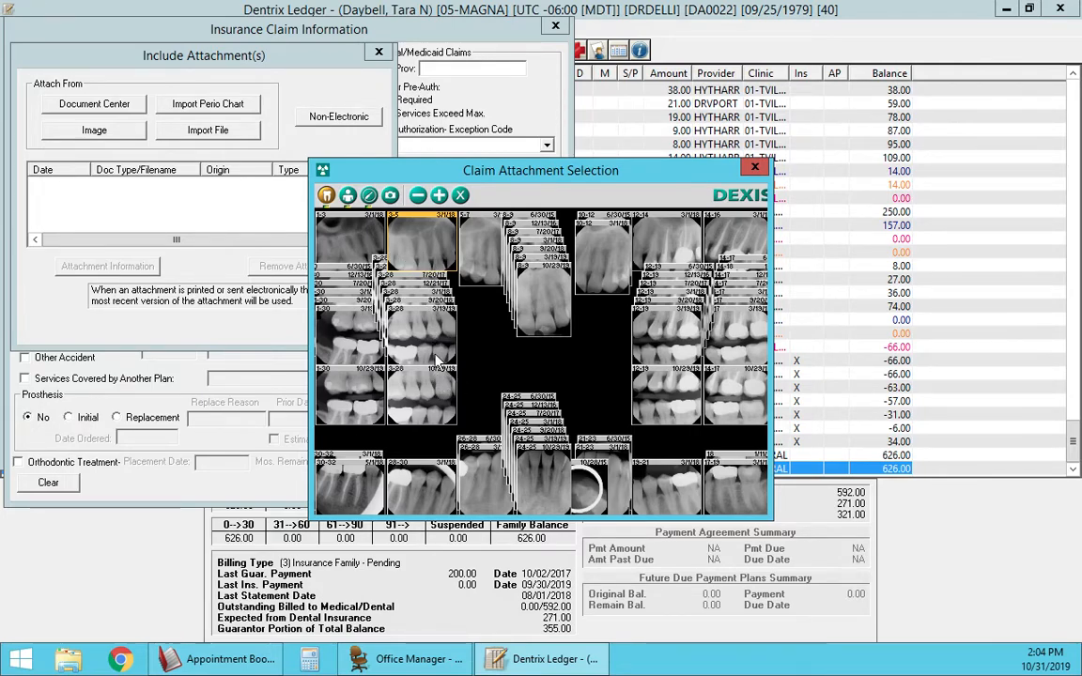
left_click(395, 320)
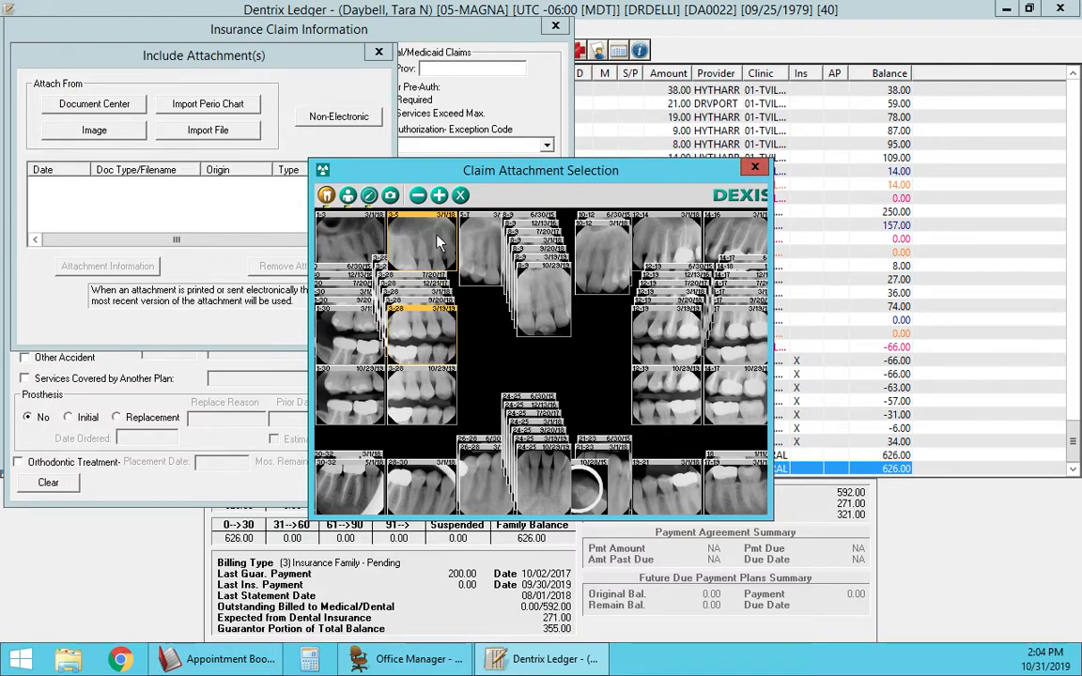
left_click(442, 197)
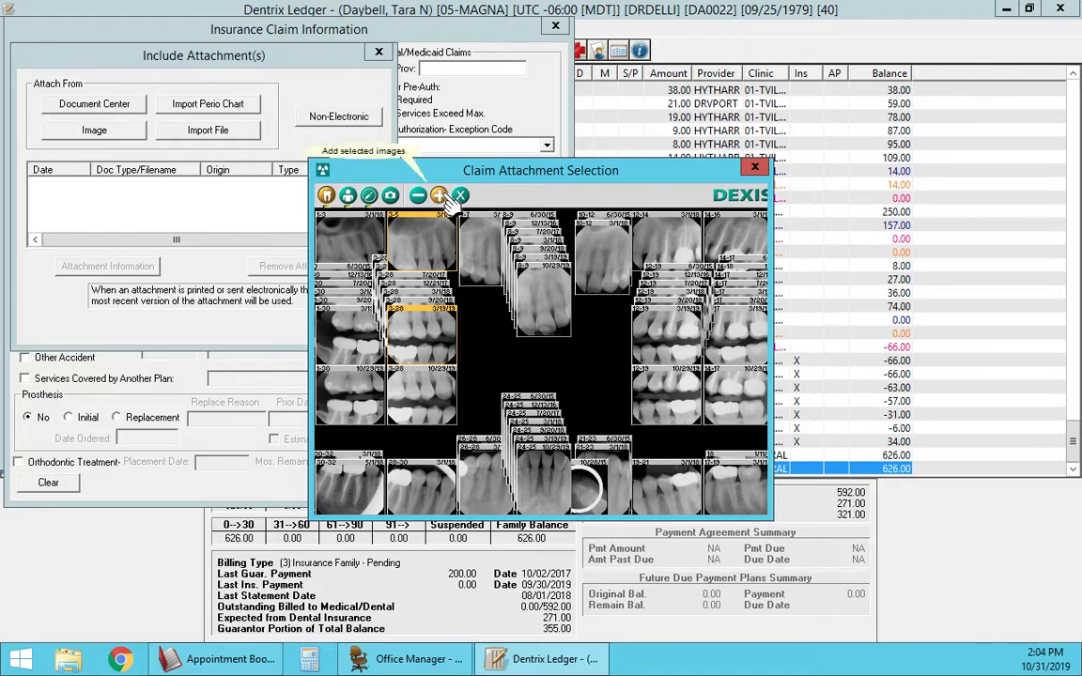
left_click(440, 196)
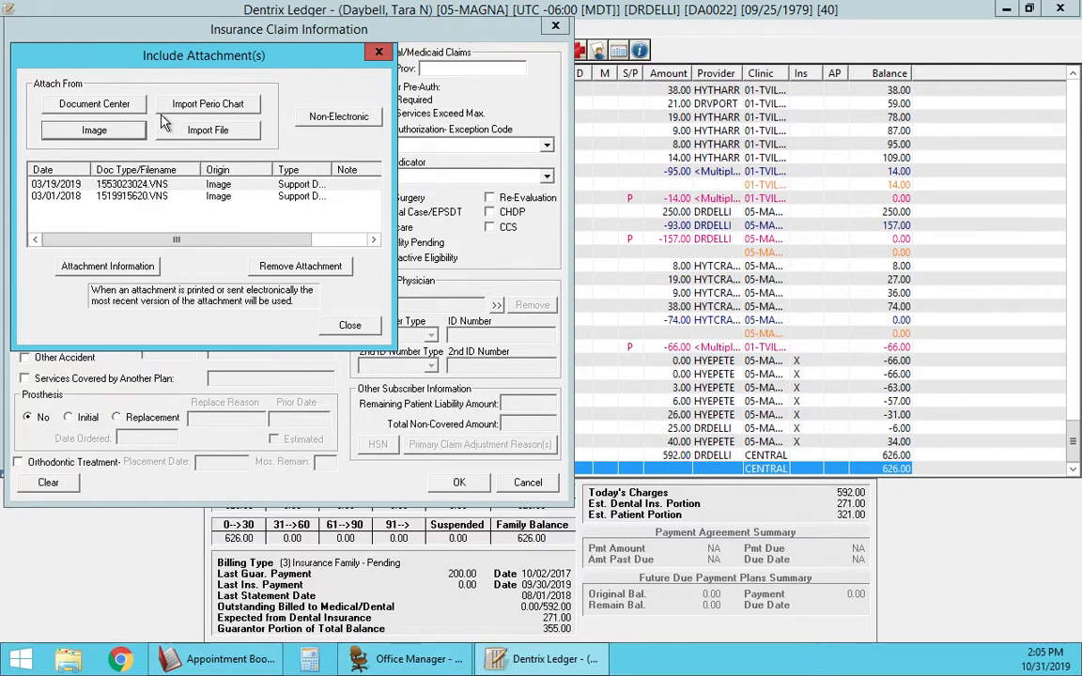
- Check which Document Center documents and perio exams are available to attach to the claim
left_click(115, 110)
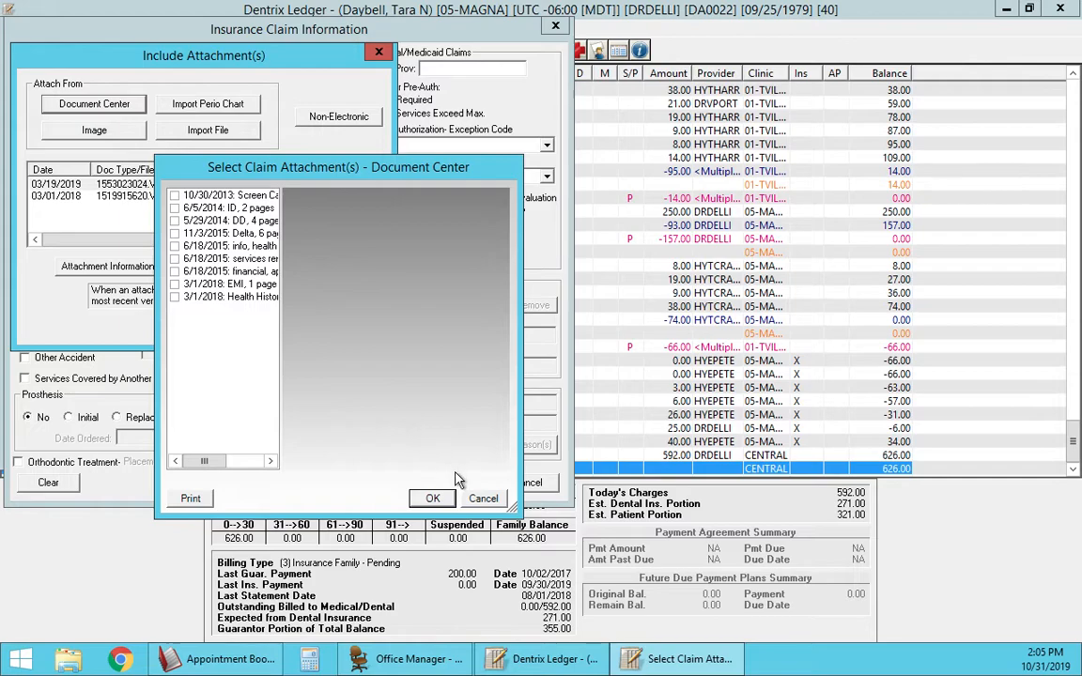
left_click(482, 498)
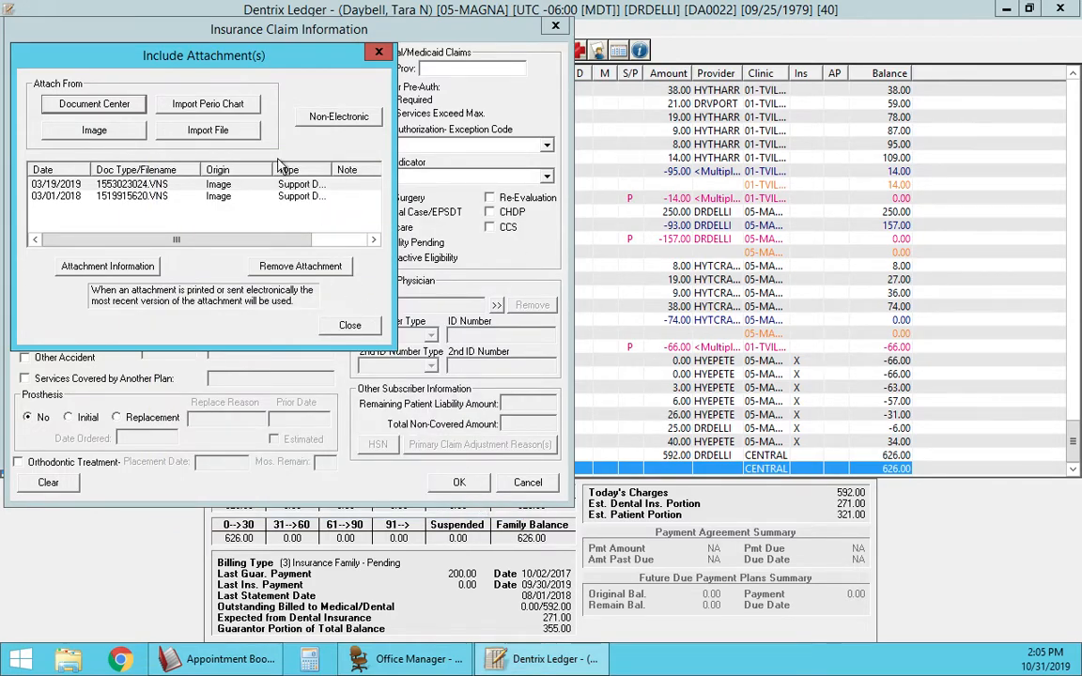
left_click(208, 104)
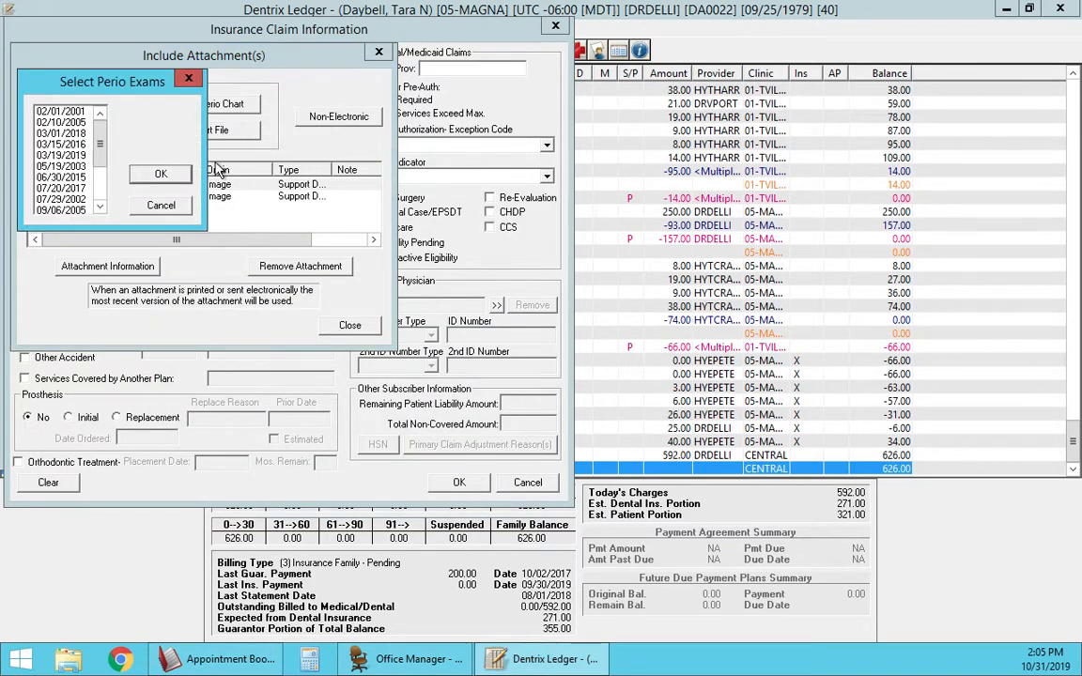
left_click(100, 175)
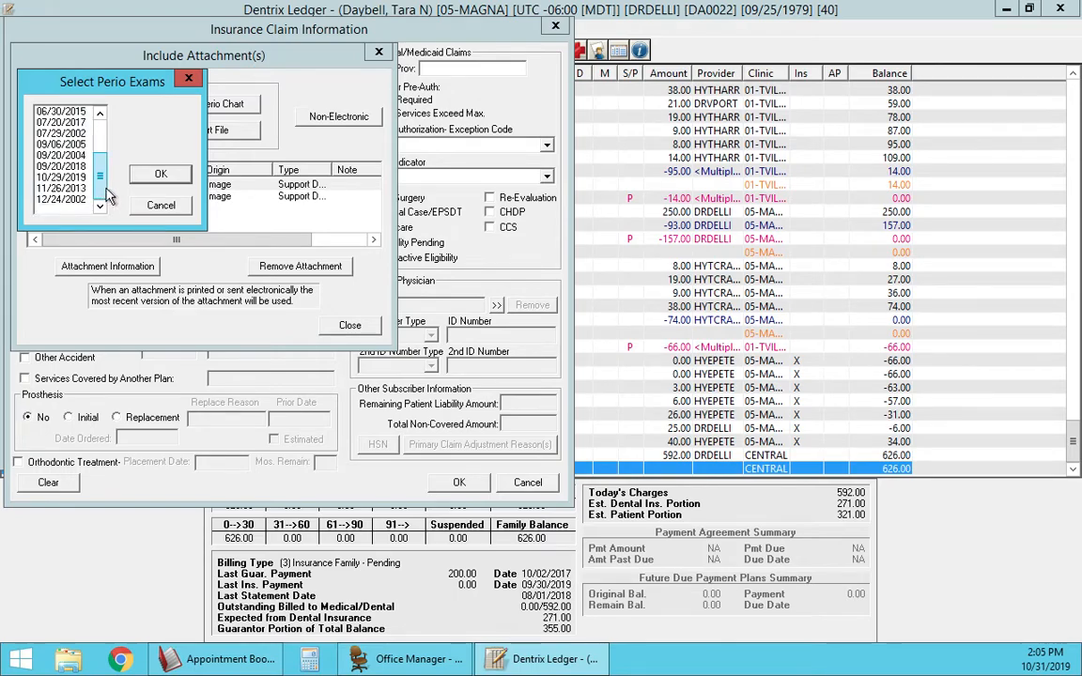
left_click(158, 206)
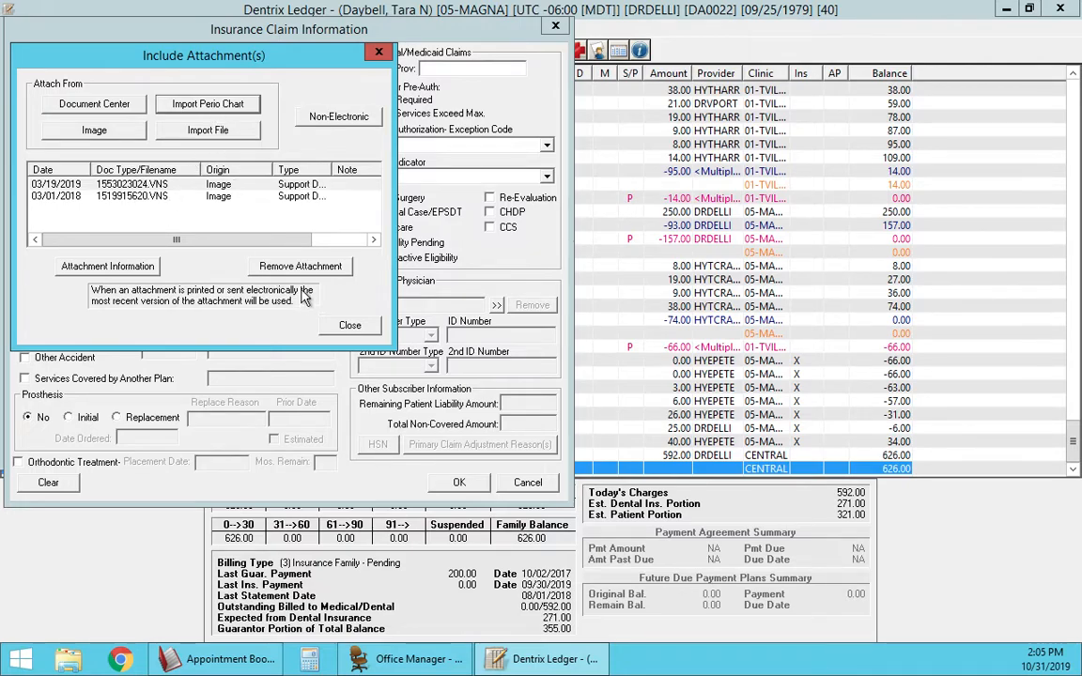
- Finish the attachments, set the number of enclosed radiographs to 2, and mark the prosthesis as a replacement
left_click(350, 326)
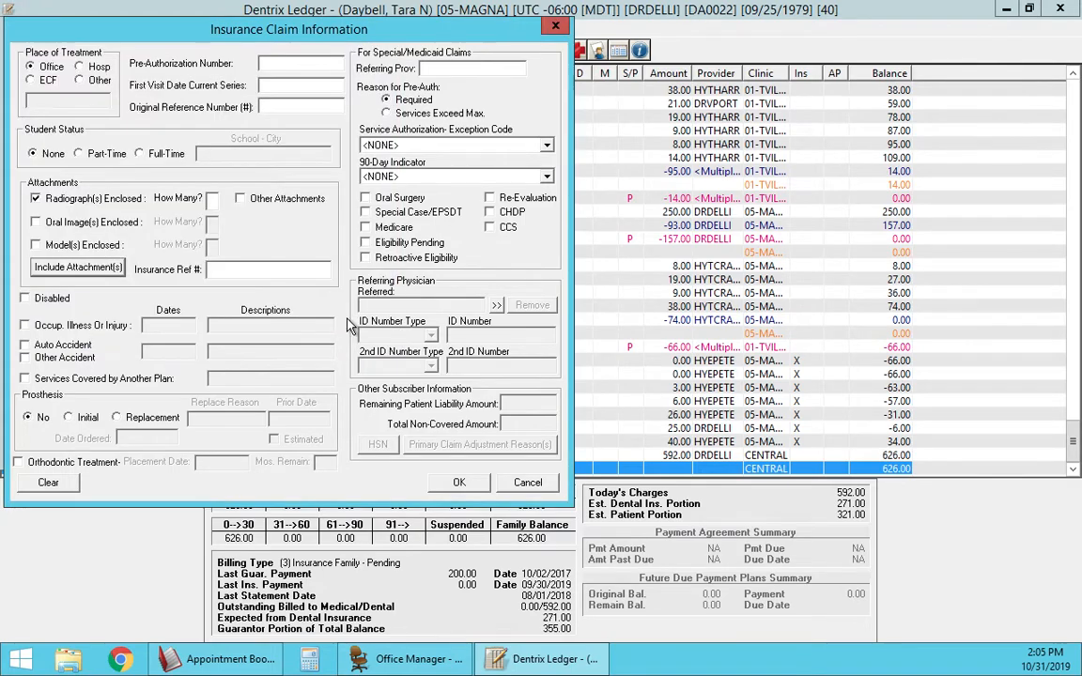
left_click(212, 199)
type("2")
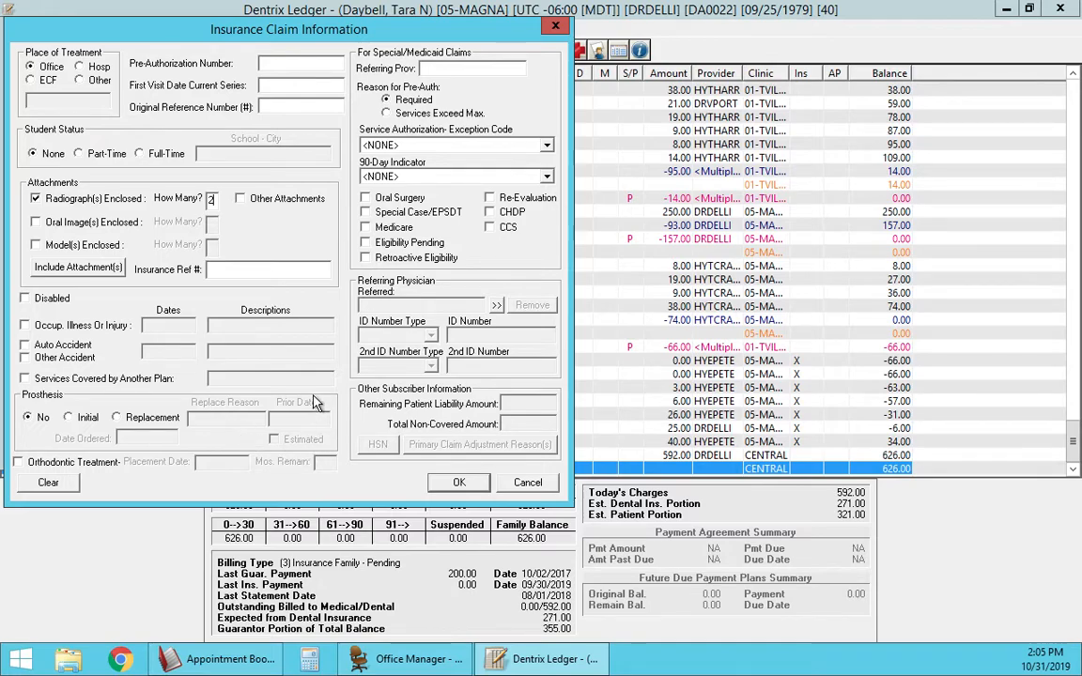
left_click(75, 420)
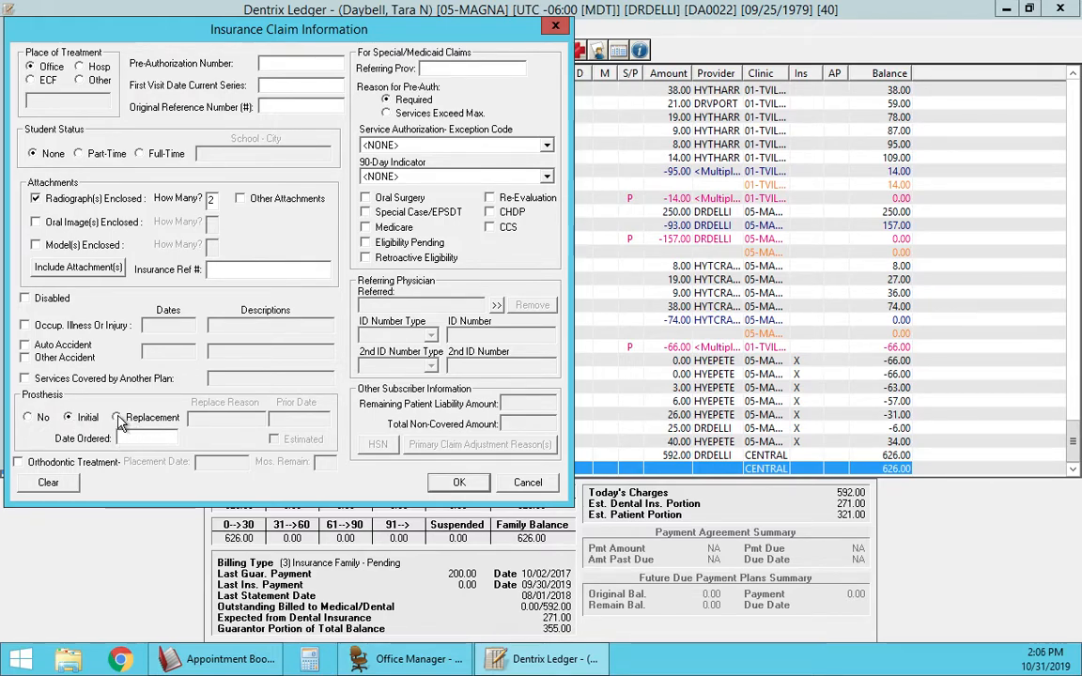
left_click(118, 419)
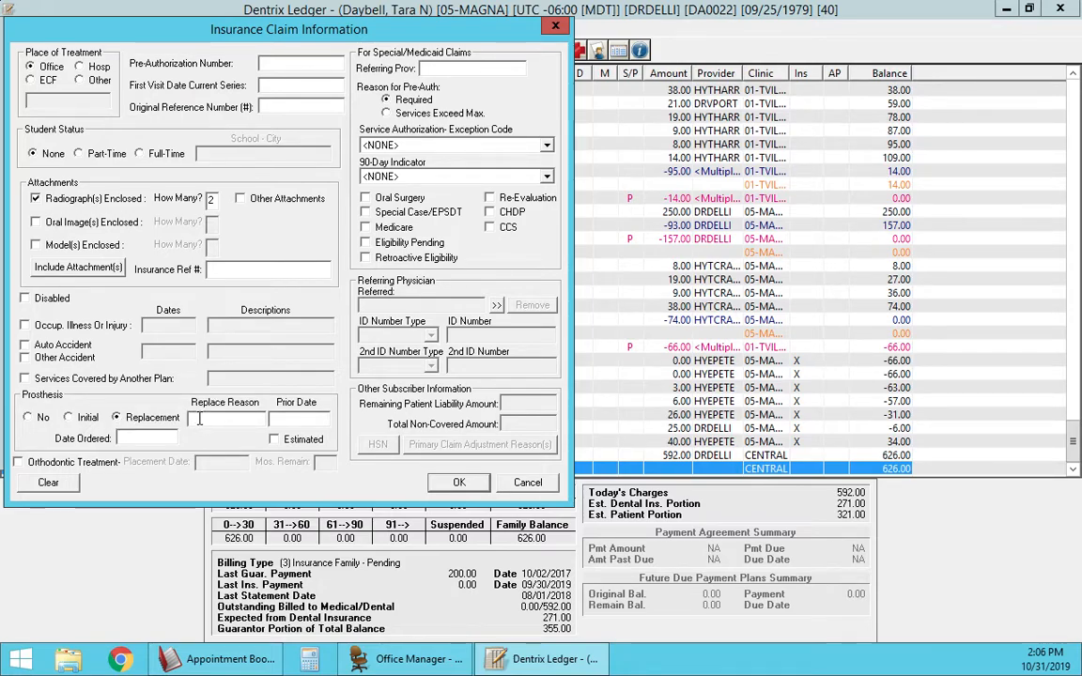
type("ocurertn")
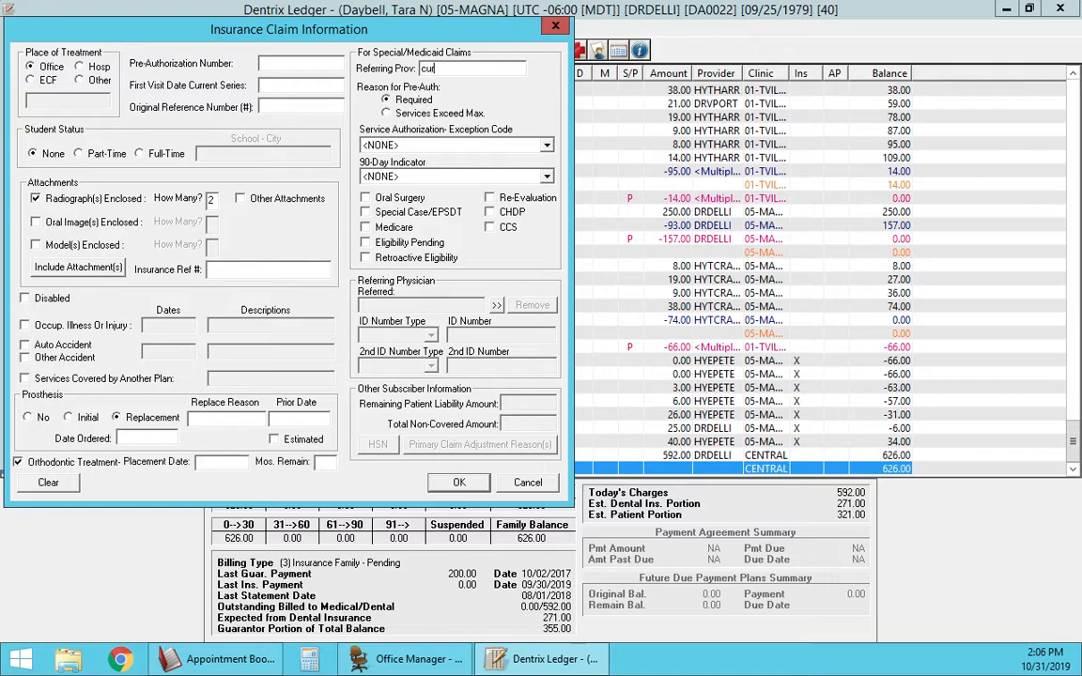
key("BackSpace")
key("BackSpace")
key("BackSpace")
key("BackSpace")
key("BackSpace")
key("BackSpace")
key("BackSpace")
- Enter "failed margin" as the prosthesis replacement reason and 05/01/2010 as the prior date
left_click(212, 420)
type("failed margin")
left_click(283, 419)
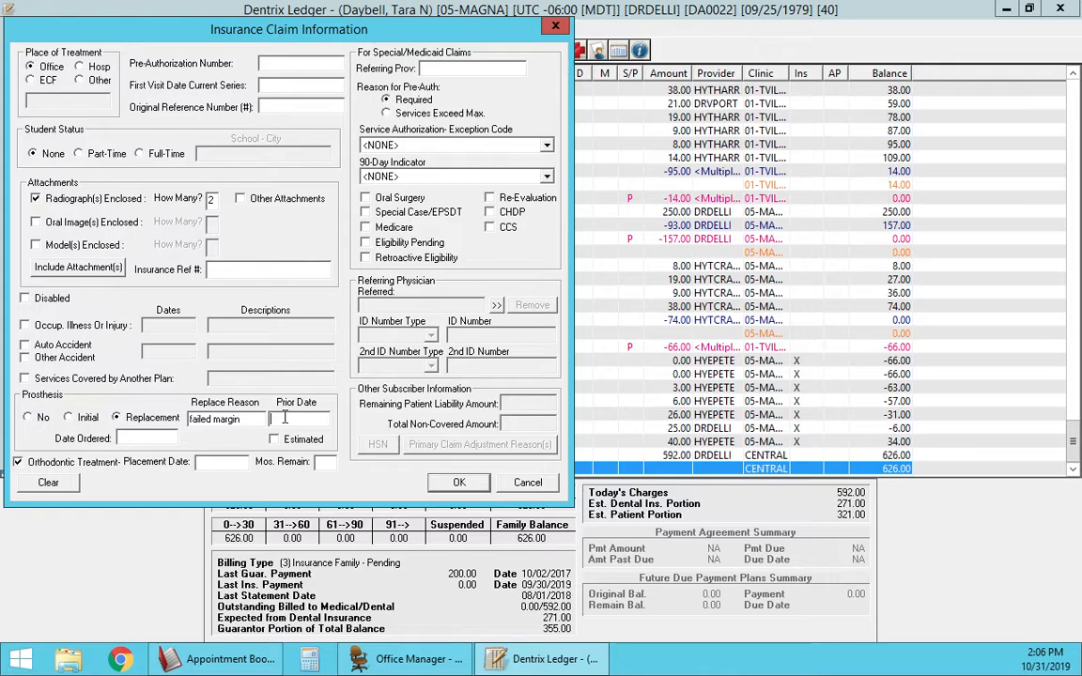
type("05/01/201")
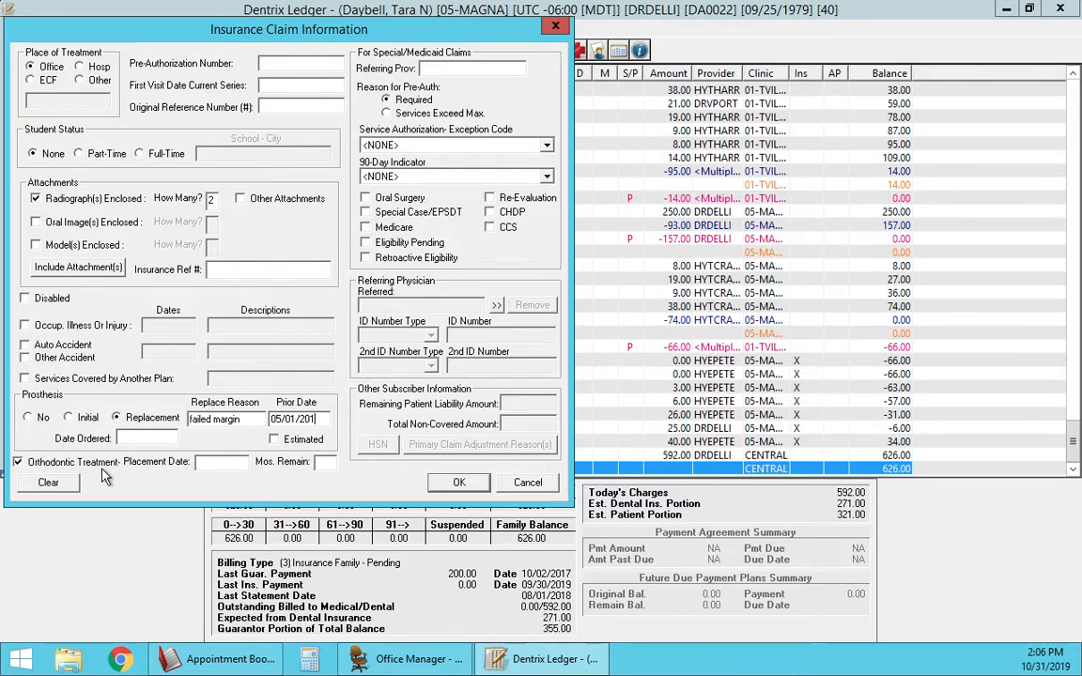
type("0")
- Turn off Orthodontic Treatment for the claim and save the claim information
left_click(80, 463)
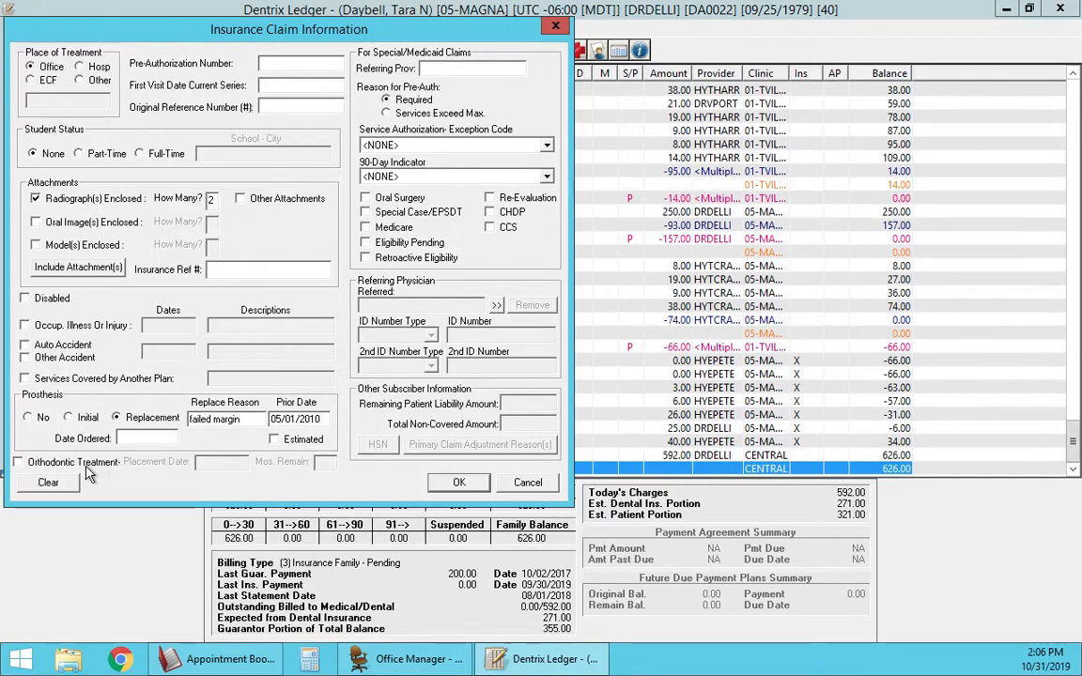
left_click(126, 466)
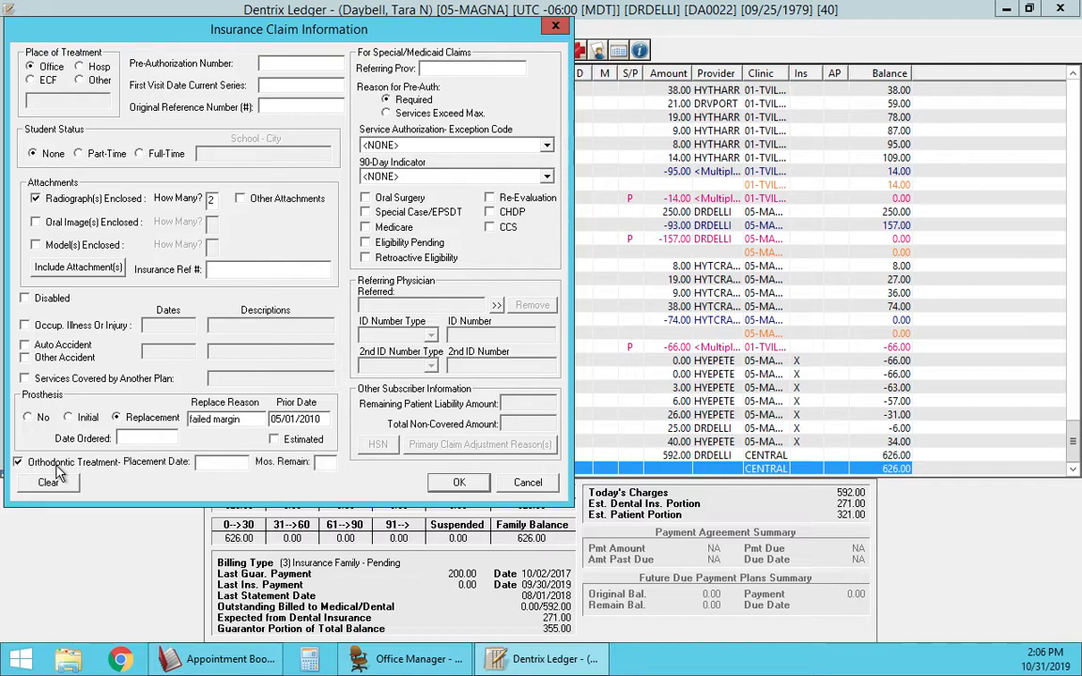
left_click(208, 461)
left_click(72, 465)
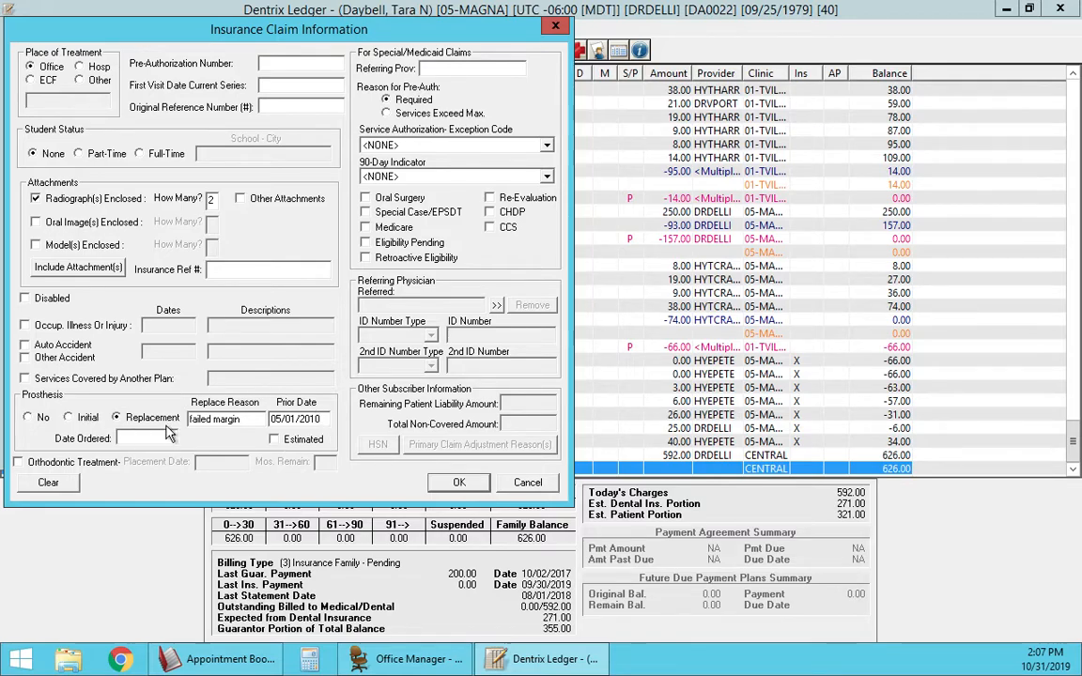
left_click(459, 482)
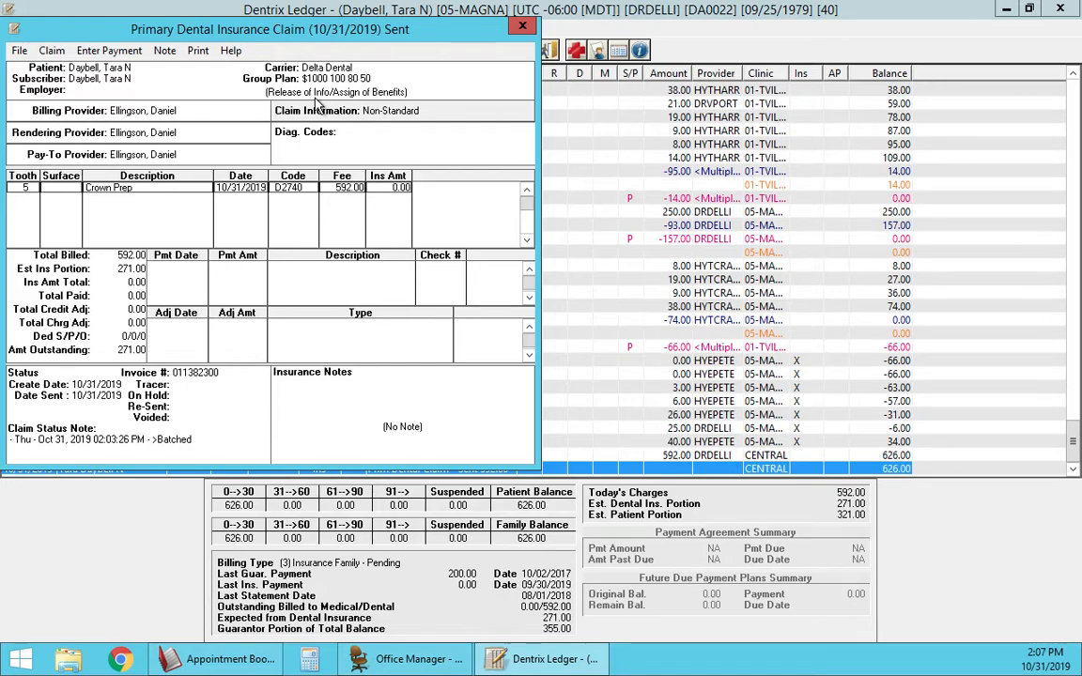
- Open the insurance claim's note and enter "Initial - MOD decay"
left_click(164, 52)
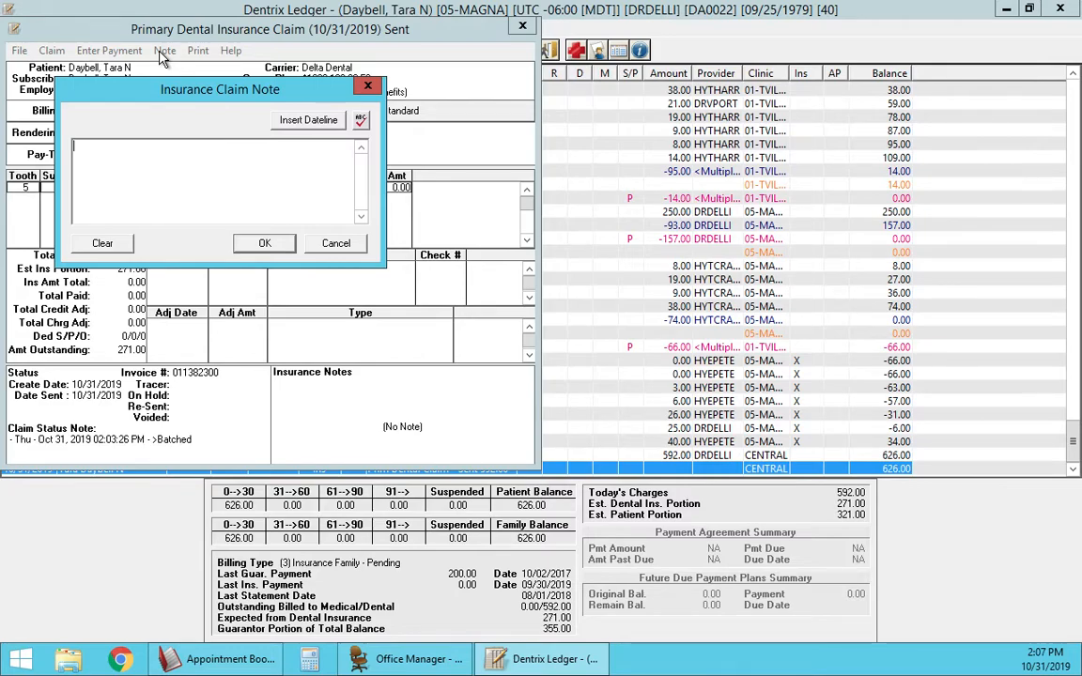
type("Initial - MOD decay")
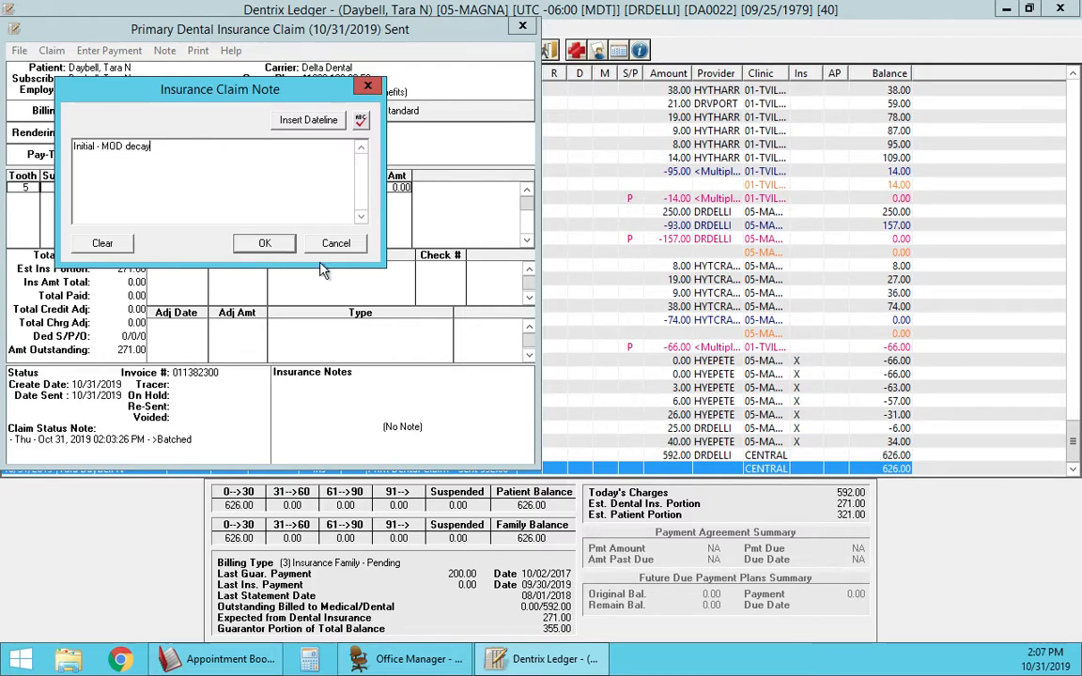
- Replace the claim note text with "replacement- failing margins- recurrent decay" and save the note
key("BackSpace")
key("BackSpace")
key("BackSpace")
key("BackSpace")
key("BackSpace")
key("BackSpace")
key("BackSpace")
key("BackSpace")
key("BackSpace")
key("BackSpace")
key("BackSpace")
key("BackSpace")
key("BackSpace")
key("BackSpace")
key("BackSpace")
key("BackSpace")
key("BackSpace")
key("BackSpace")
key("BackSpace")
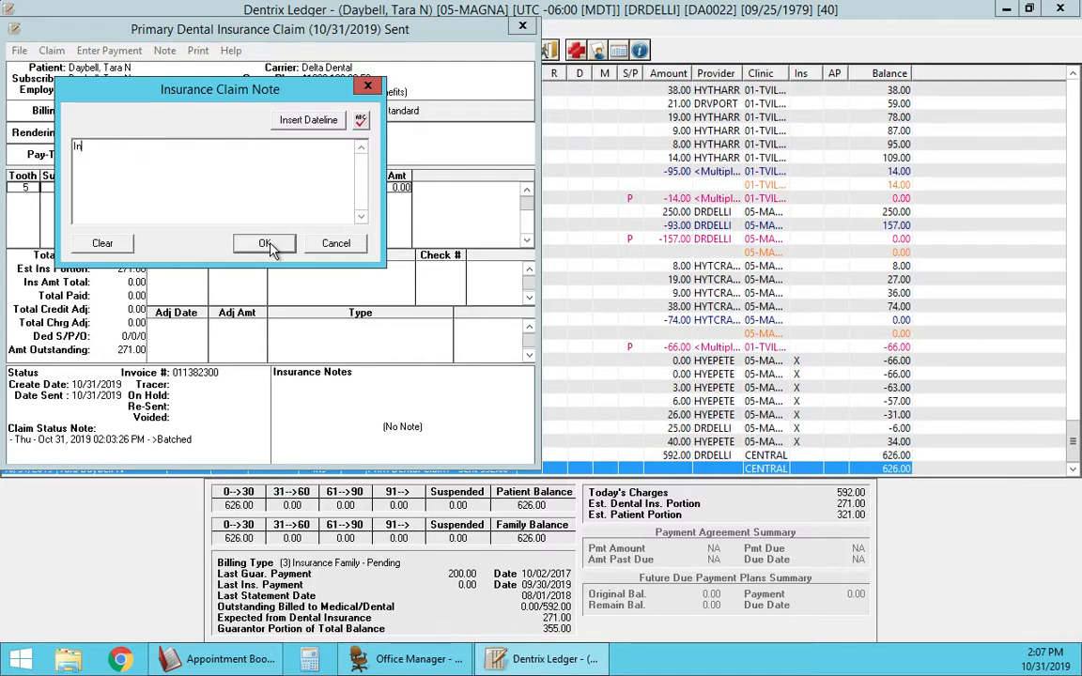
type("replacement- fai")
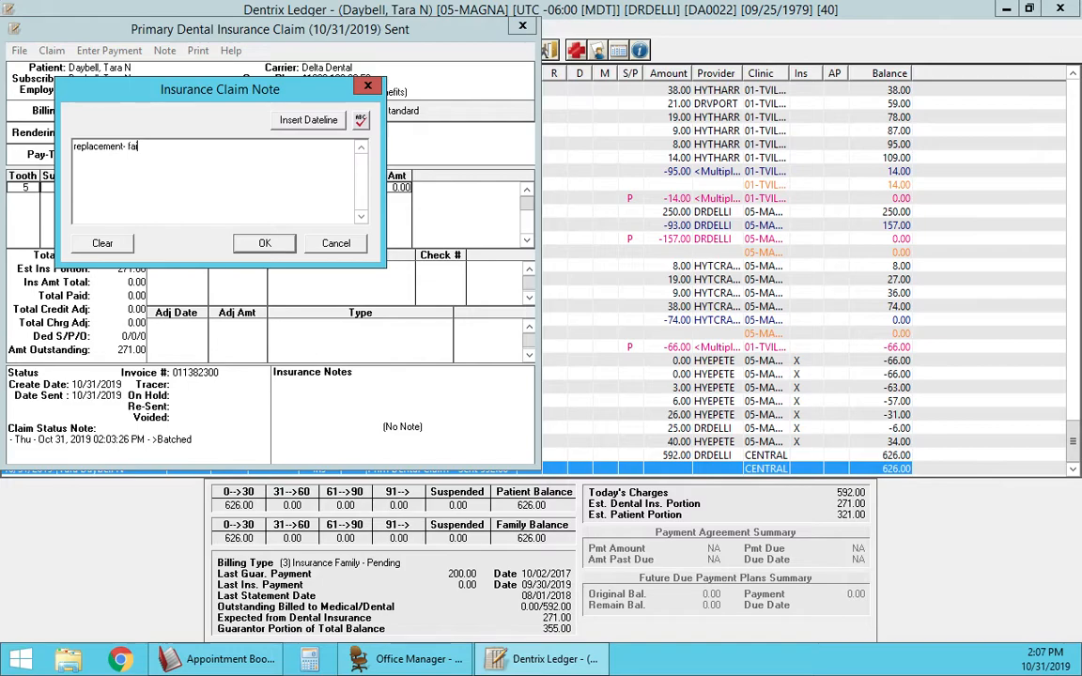
type("ling margins- recurrent decay")
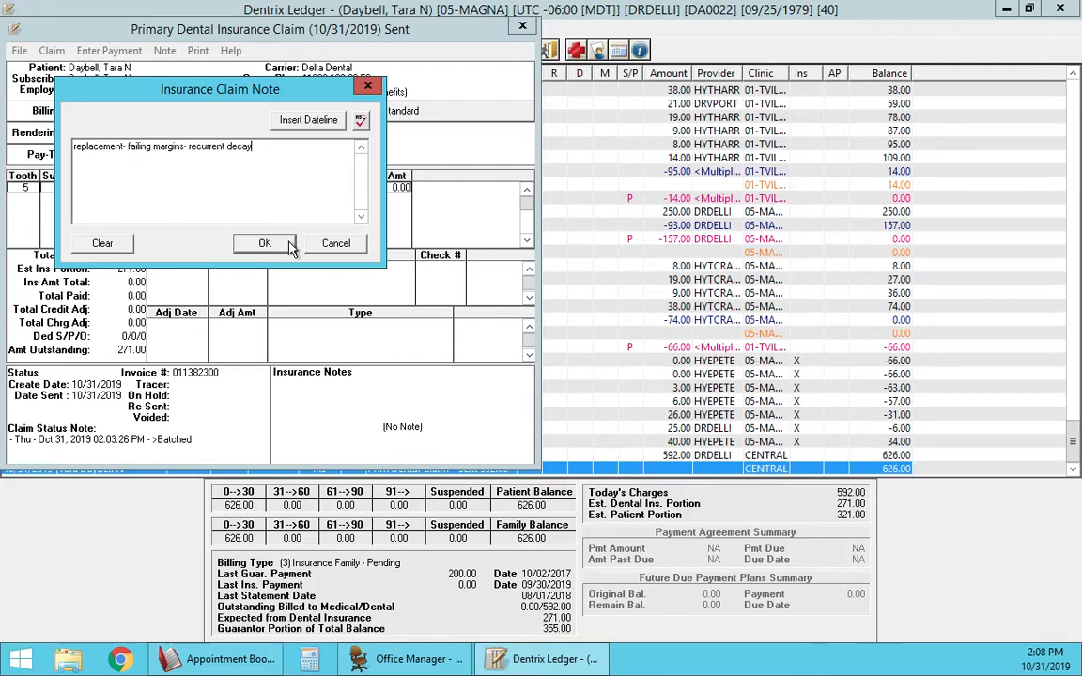
left_click(265, 243)
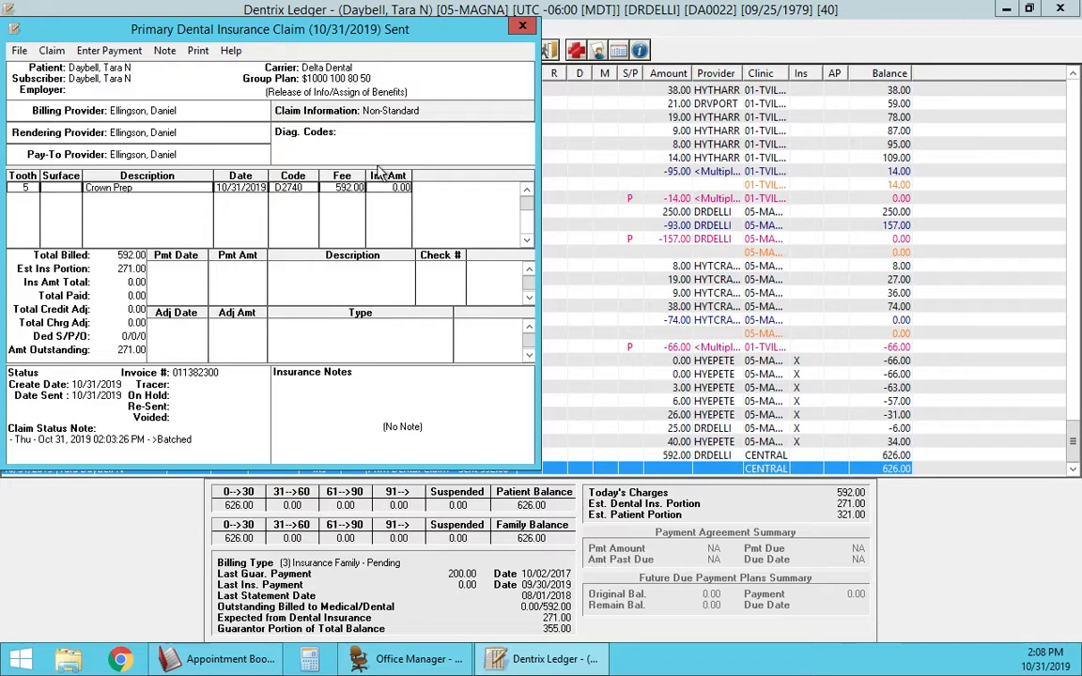
- Send the claim together with its attachments to the batch processor
left_click(198, 52)
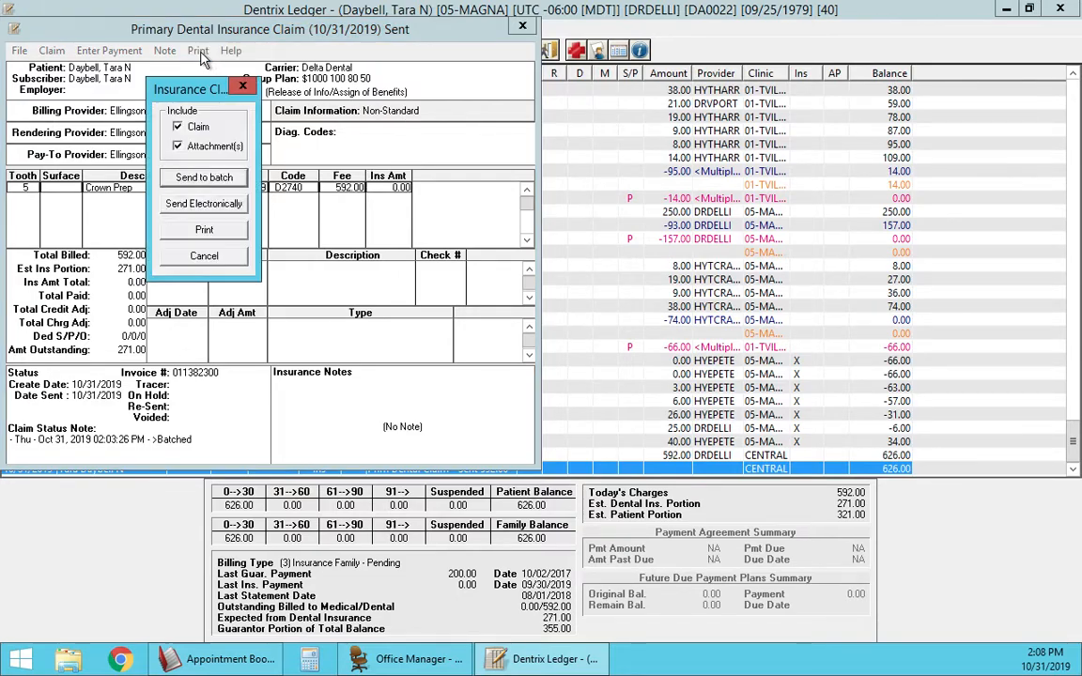
left_click(204, 177)
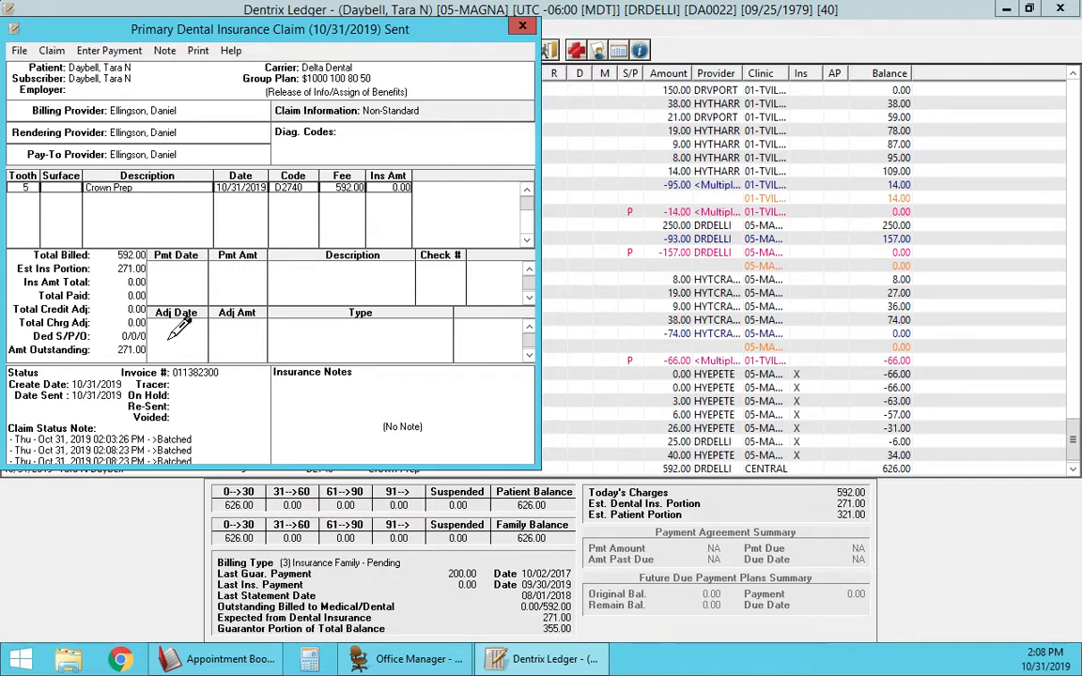
- Review the batched entries in the claim status note and close the insurance claim
double_click(199, 409)
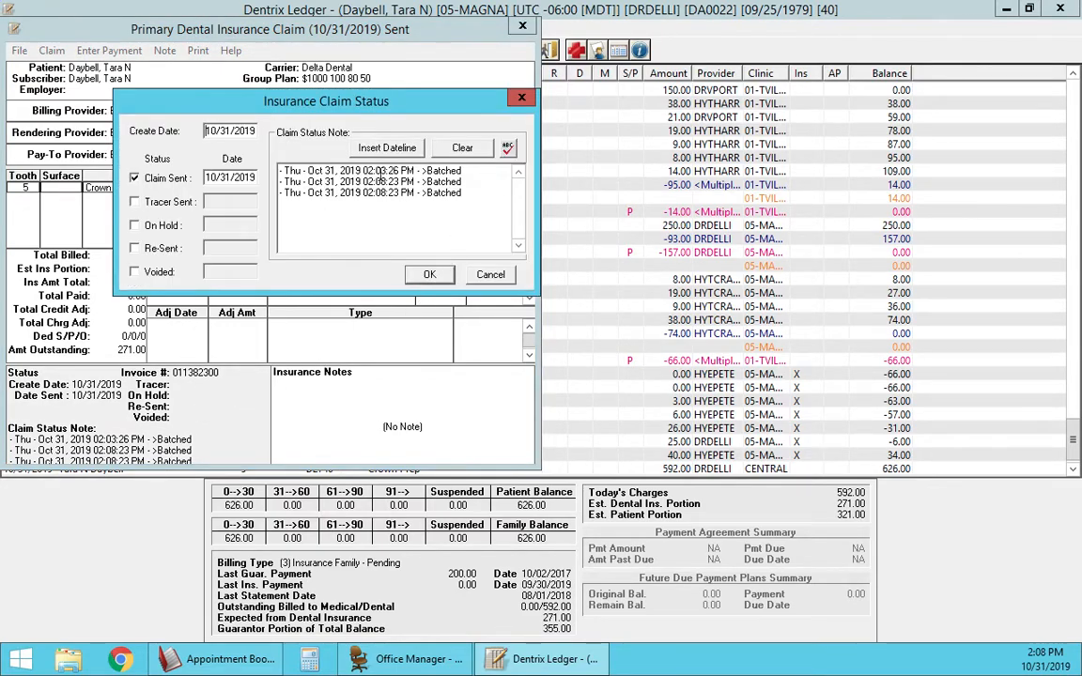
left_click(429, 274)
left_click(523, 26)
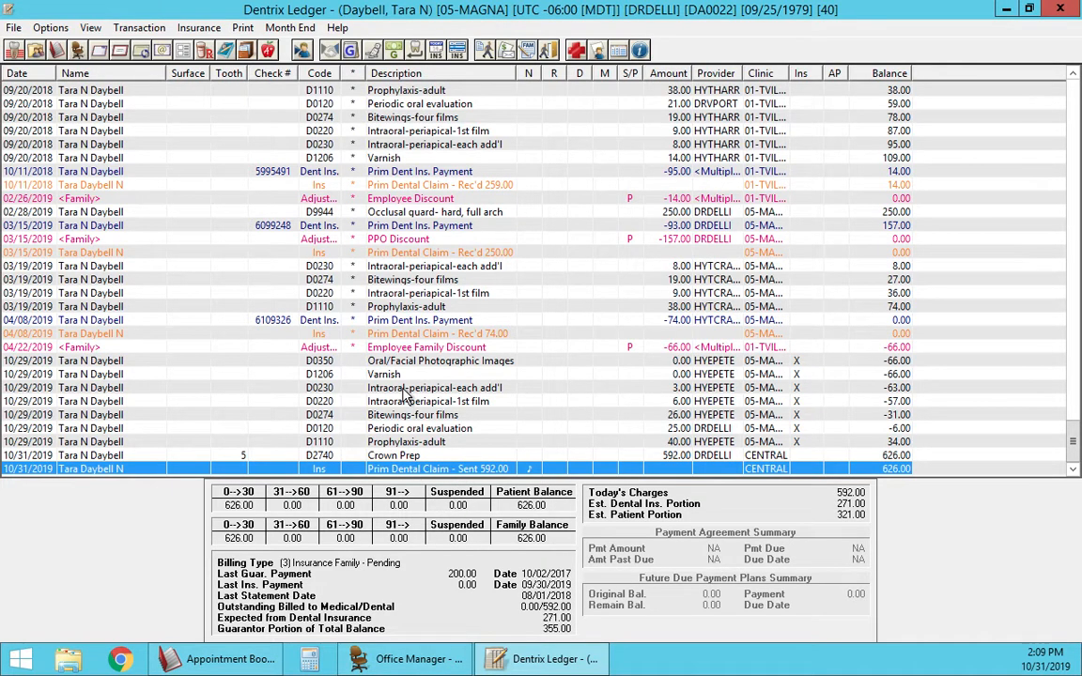
- Start an electronic claim submission from Office Manager for All Dental and Medical Claim Forms
left_click(77, 49)
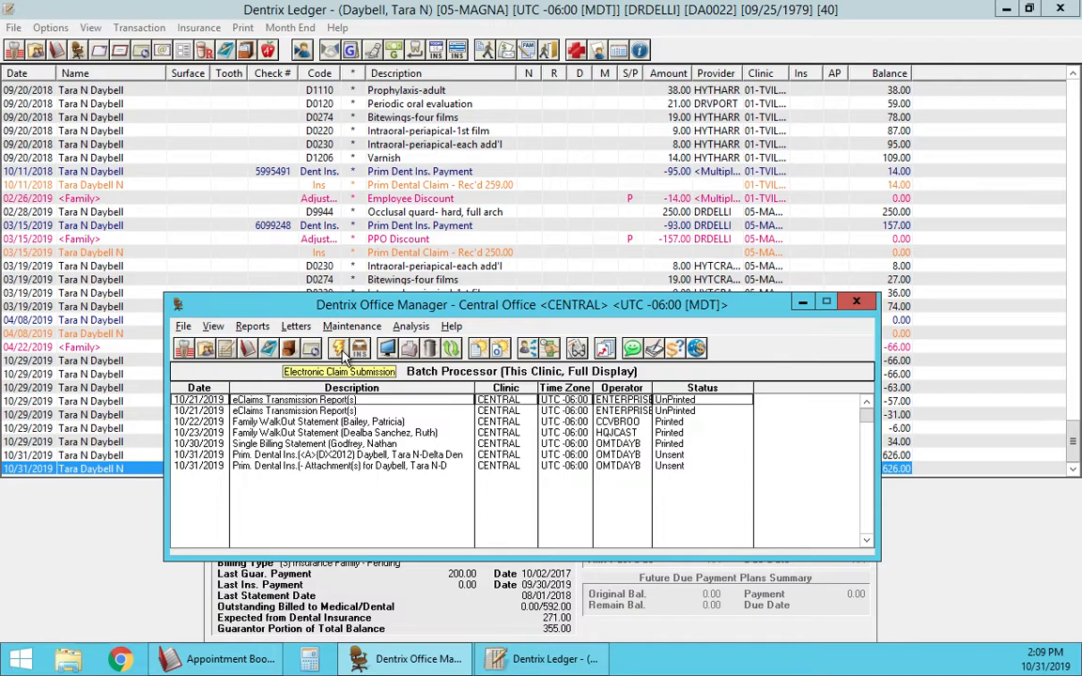
left_click(341, 351)
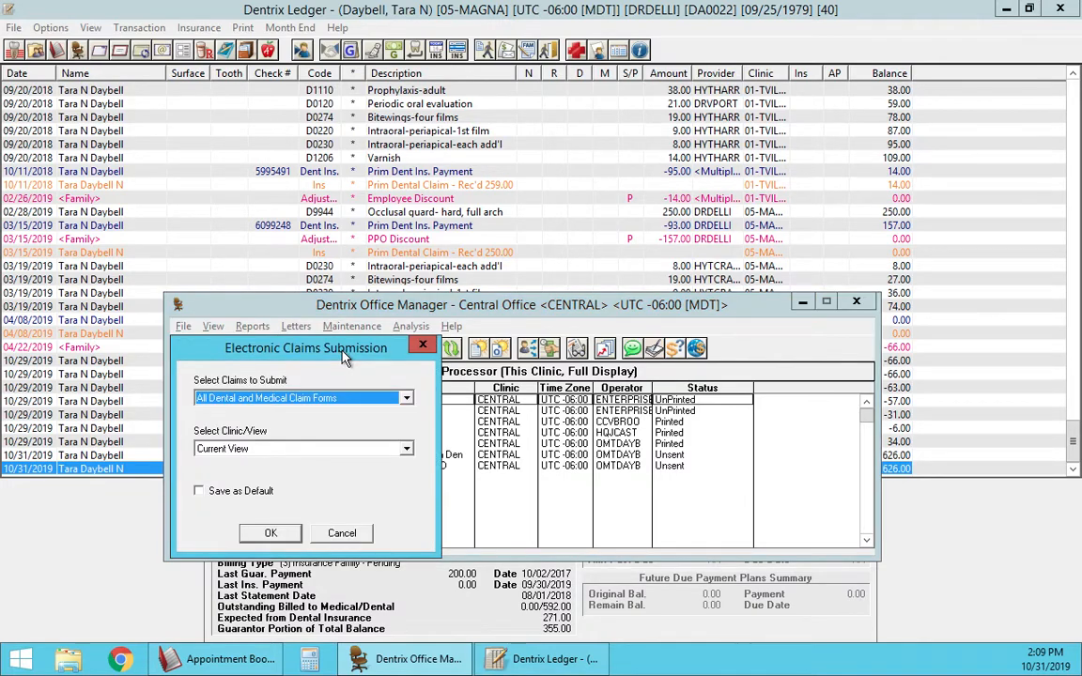
left_click(341, 406)
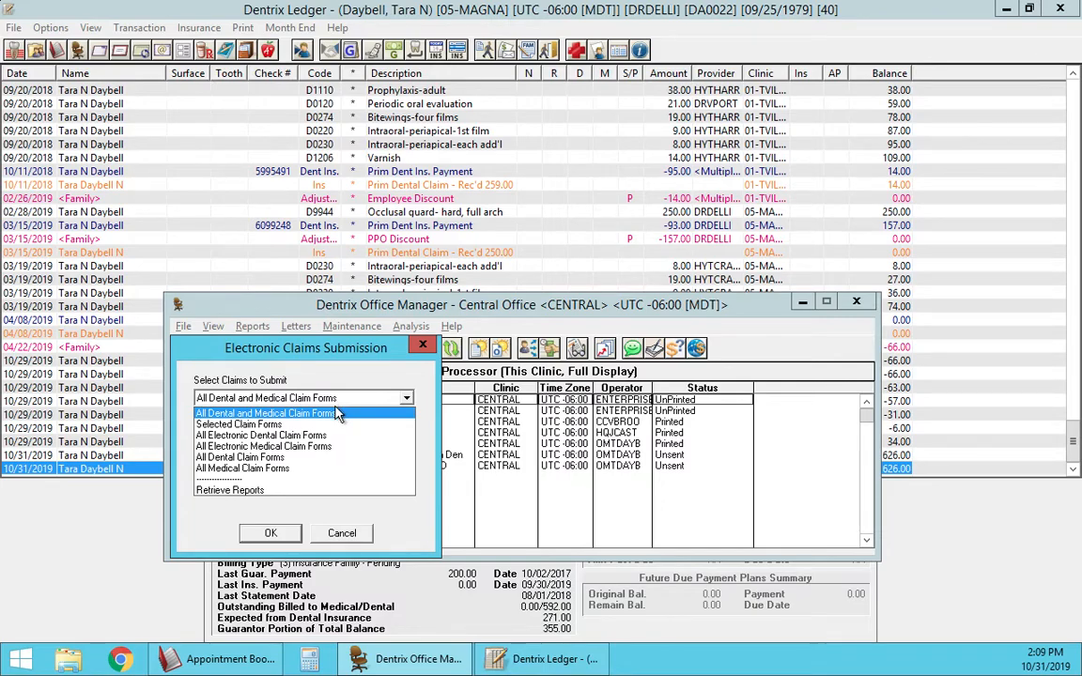
left_click(327, 418)
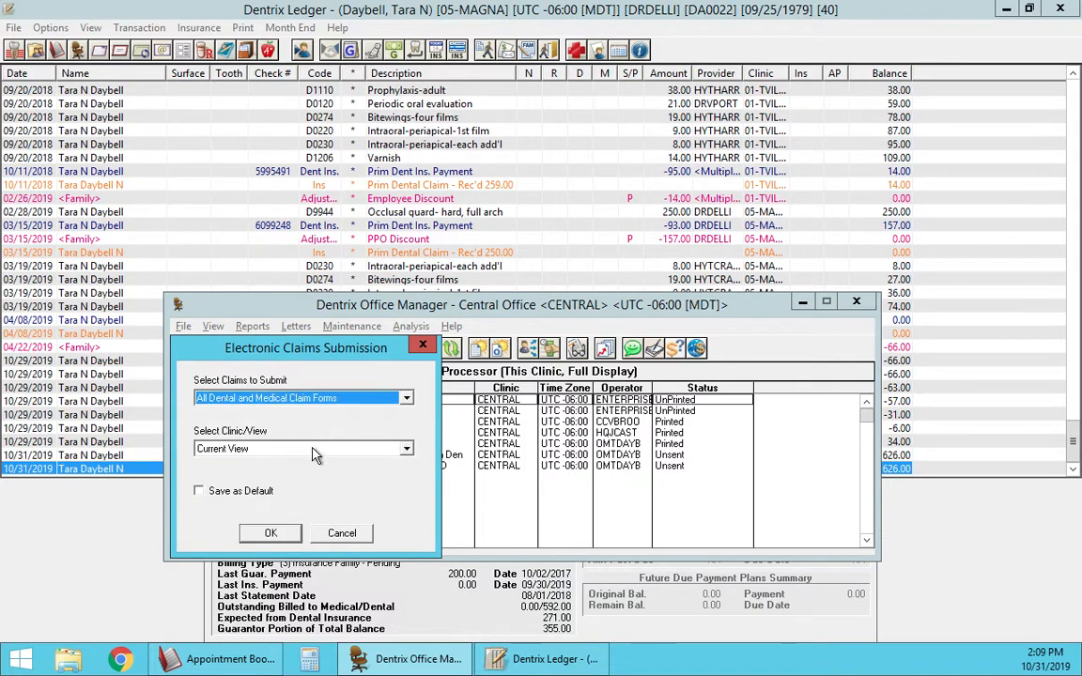
- Set the submission to Current Clinic, save it as default, and run it, cancelling at the eClaims pre-submission summary
left_click(315, 450)
left_click(314, 452)
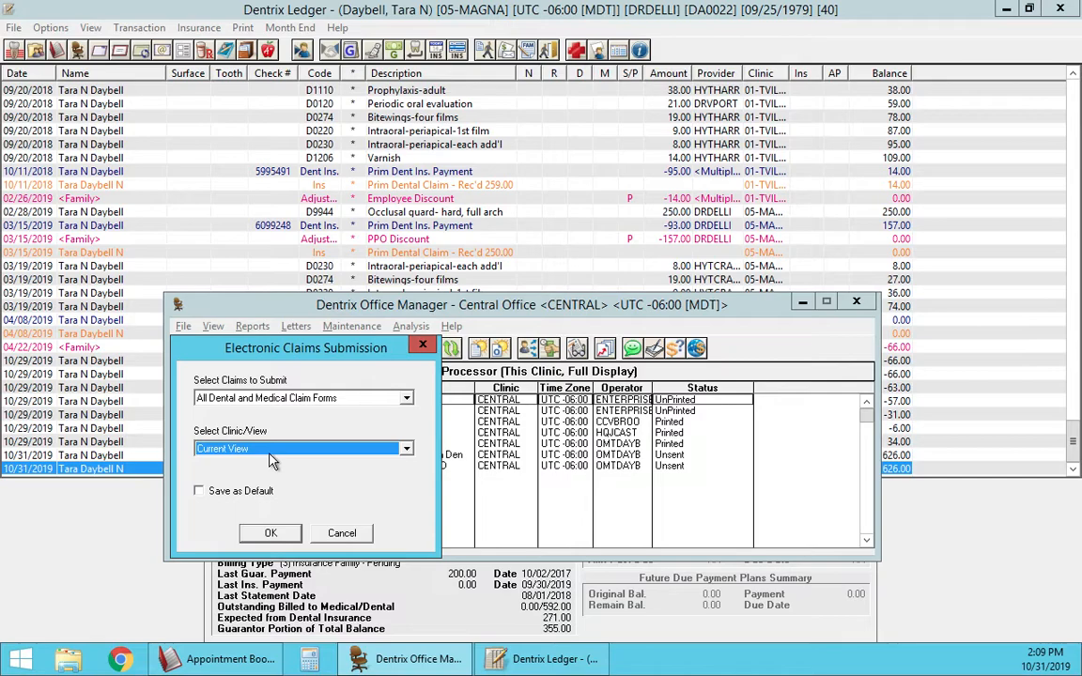
left_click(286, 450)
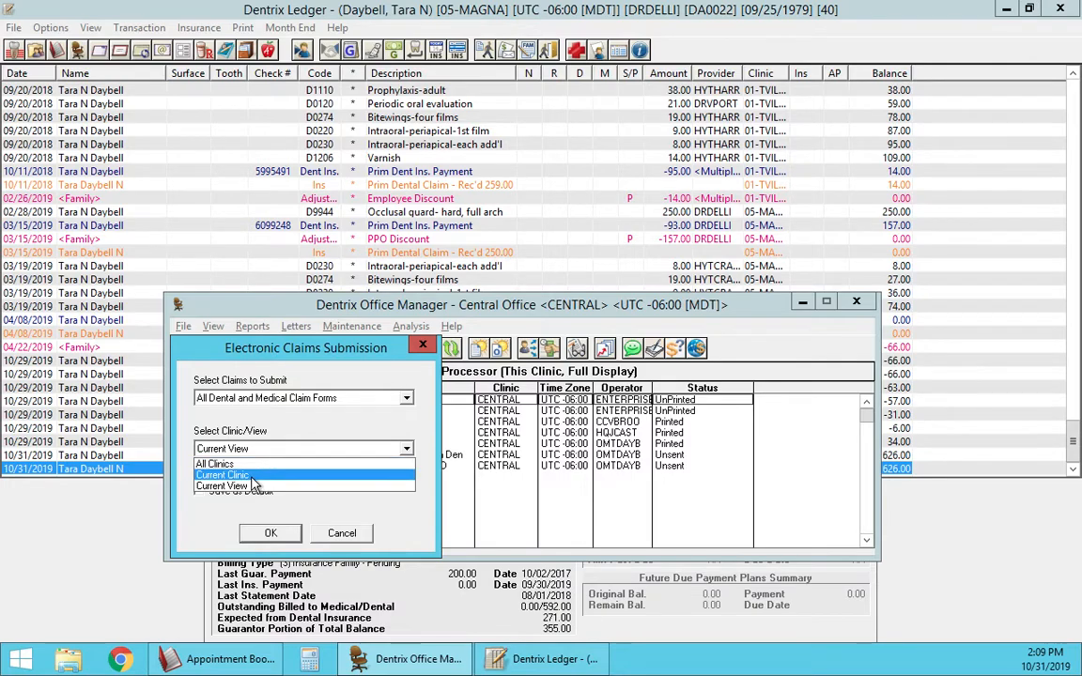
left_click(252, 475)
left_click(200, 491)
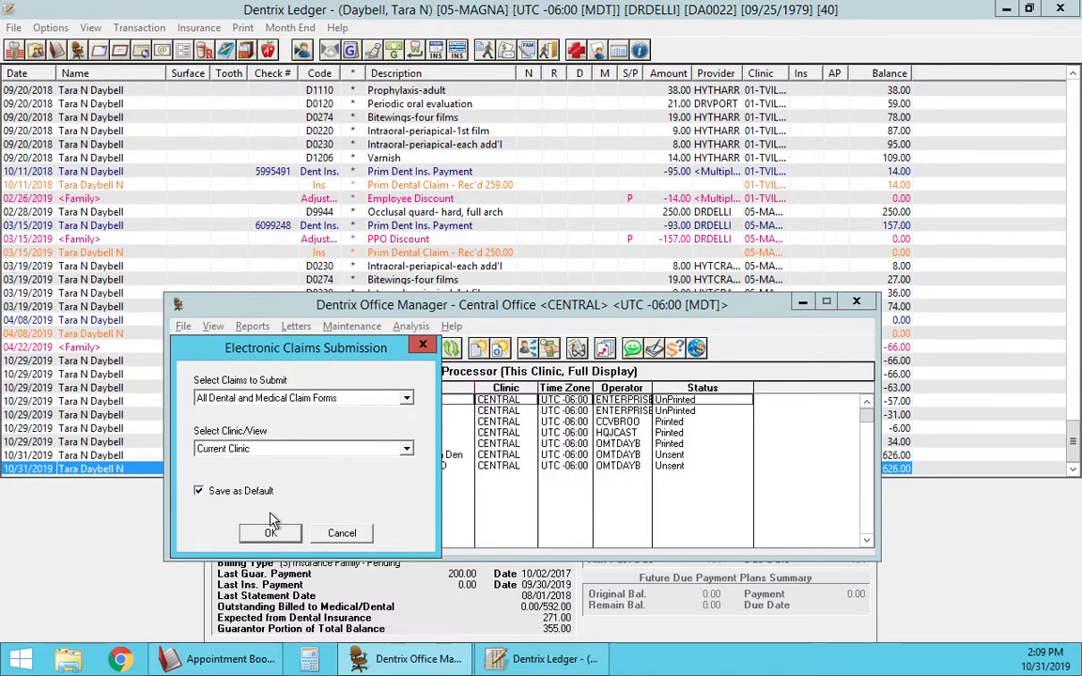
left_click(269, 533)
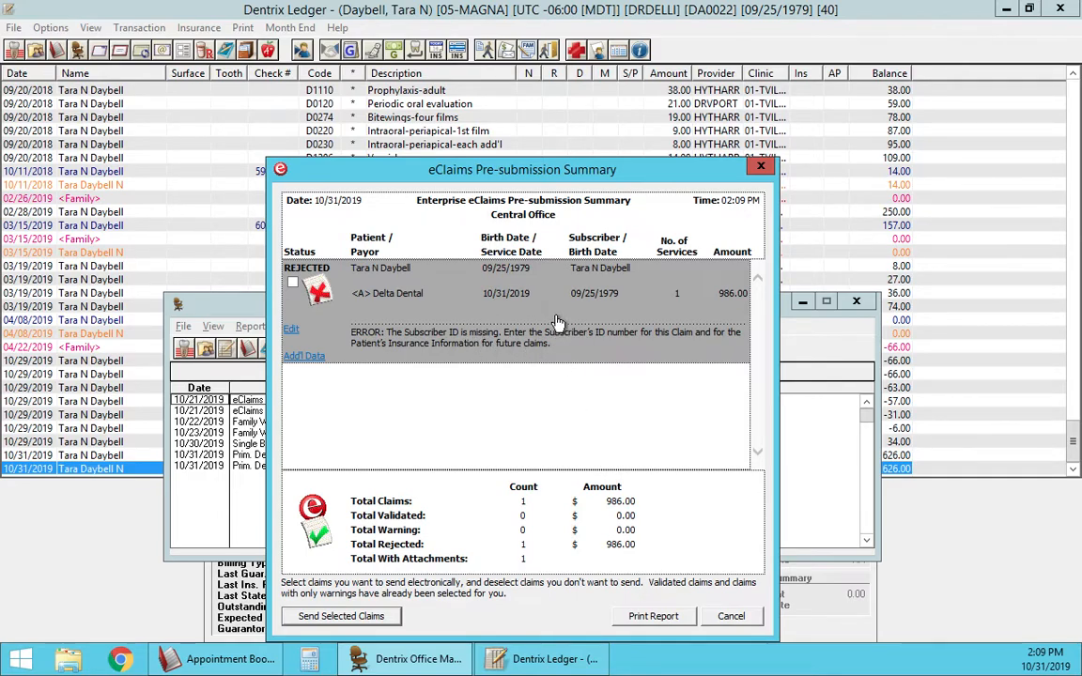
left_click(729, 617)
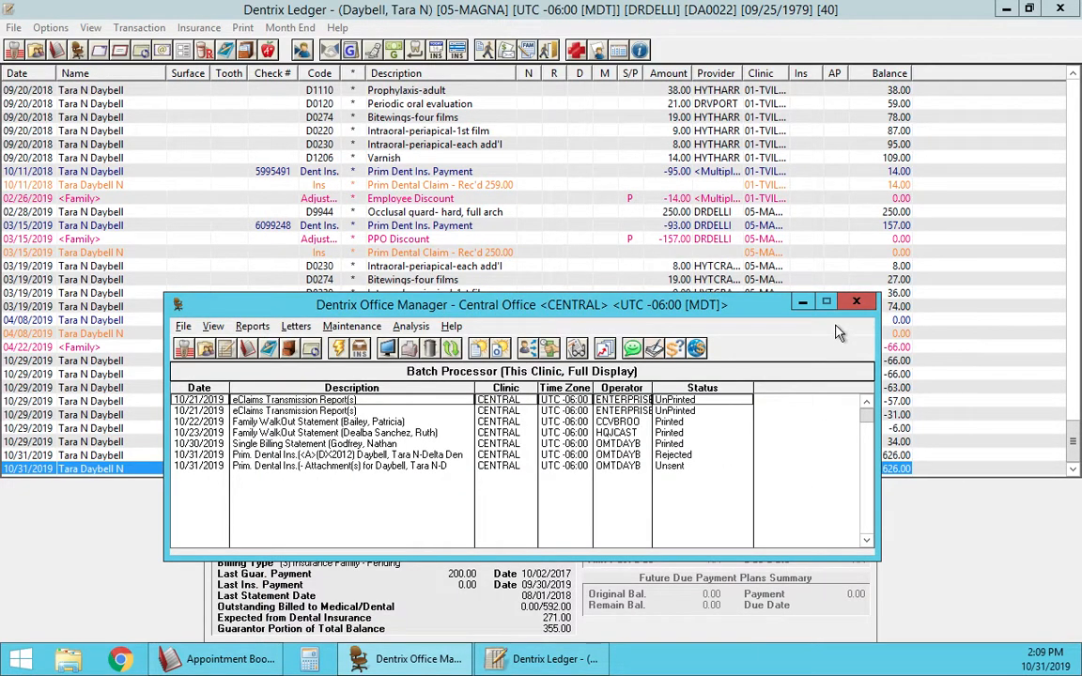